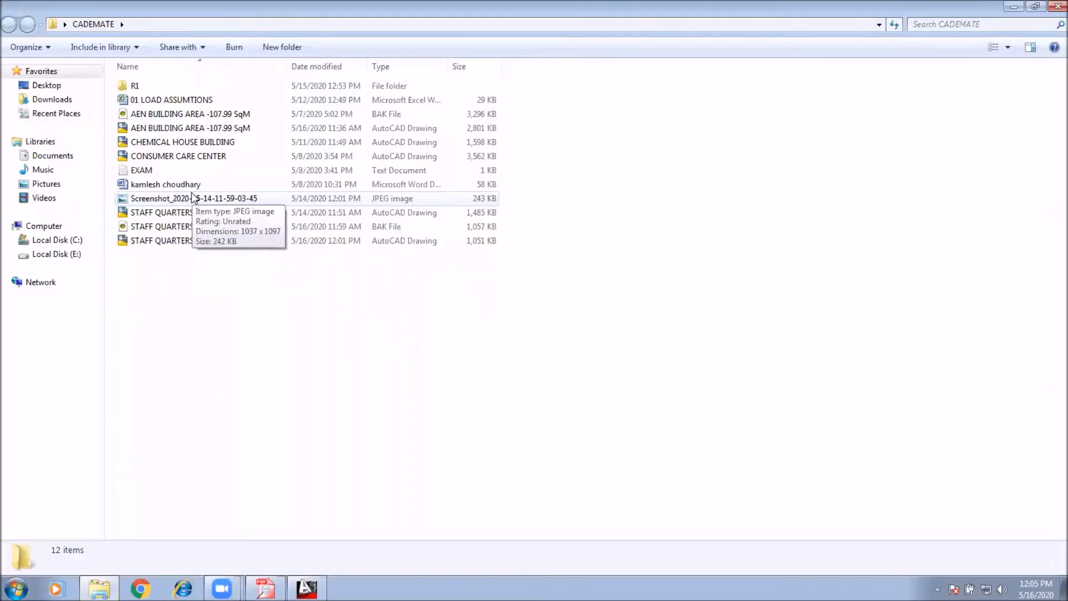
Open the STAFF QUARTERS II BHK PRN drawing in AutoCAD
click(206, 146)
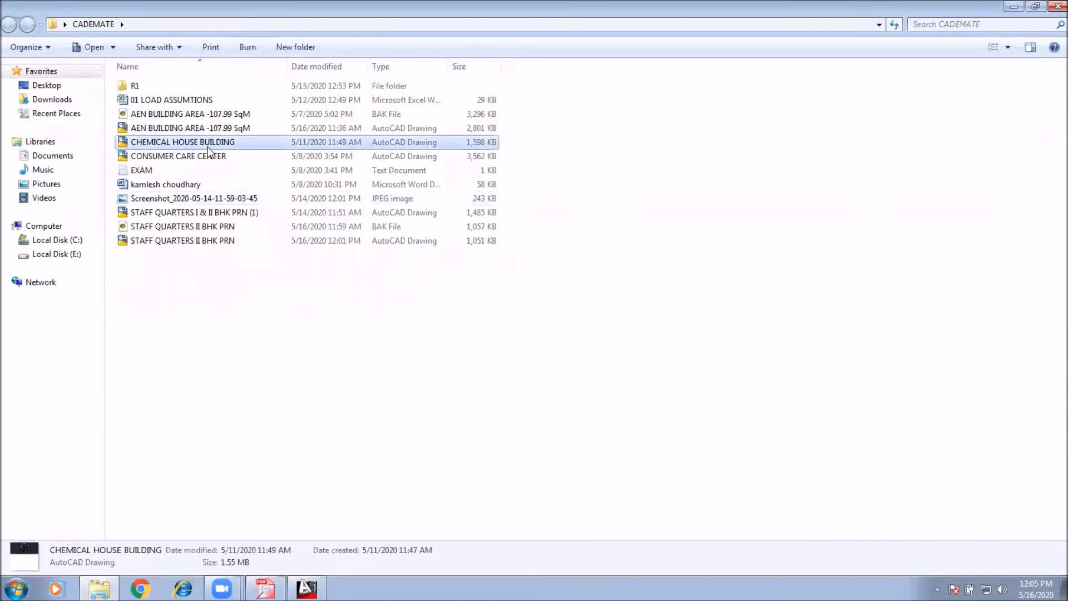
click(257, 243)
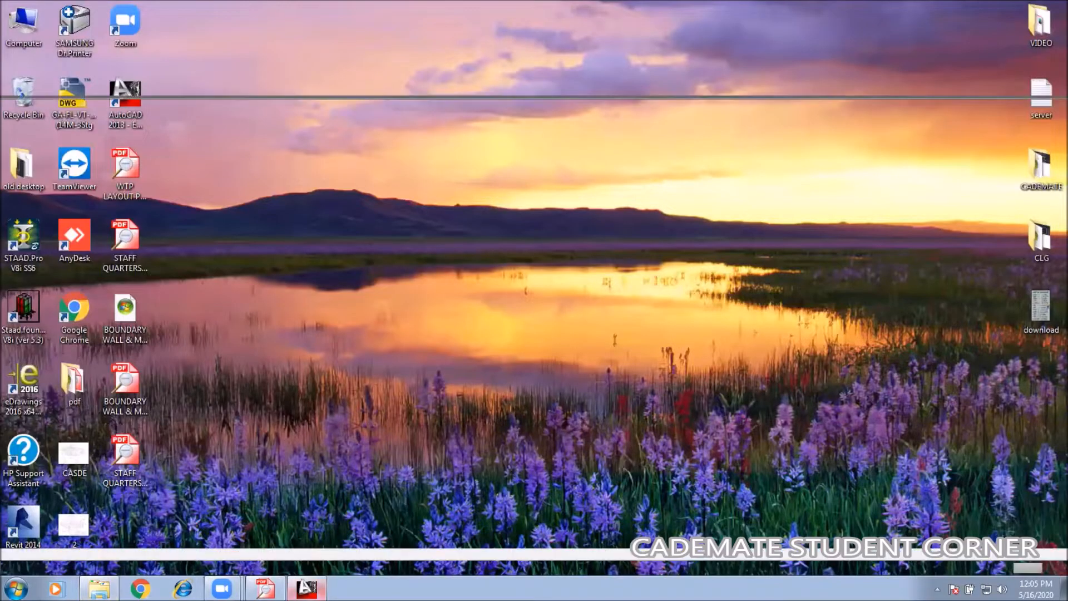
scroll(365, 327, up, 10)
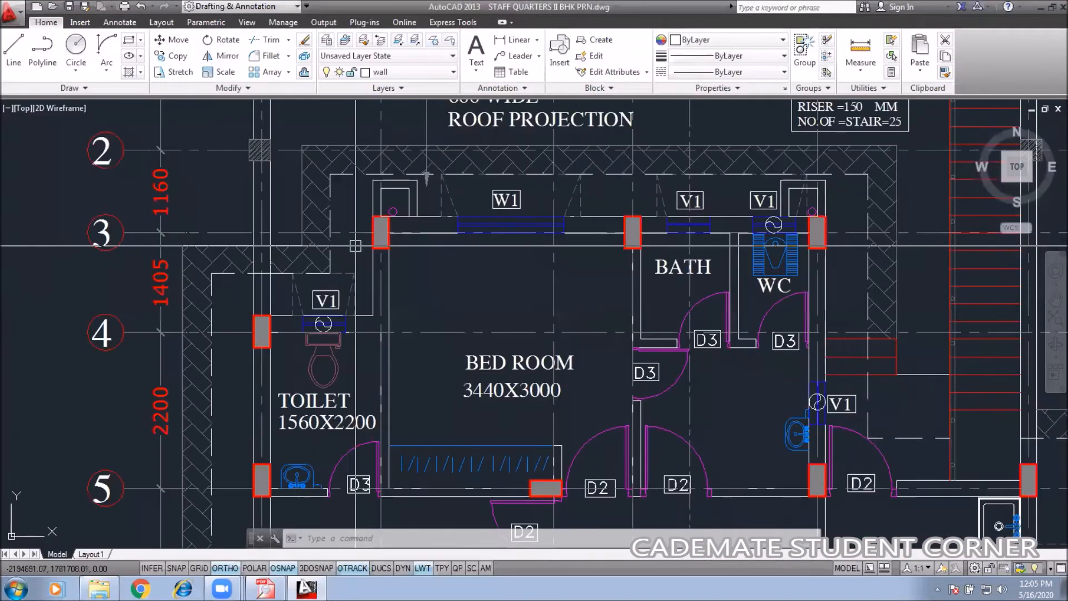
Examine the staff quarters floor plan, its column positions, grid lines, grid spacings and room layout
scroll(479, 301, down, 1)
scroll(496, 294, down, 1)
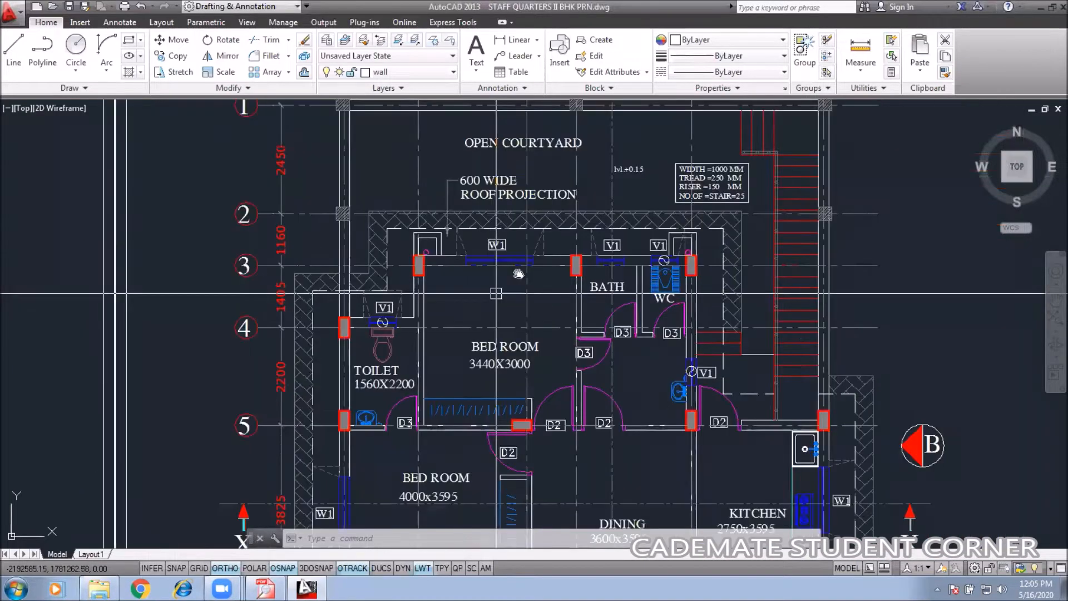
scroll(496, 293, down, 1)
scroll(576, 336, down, 1)
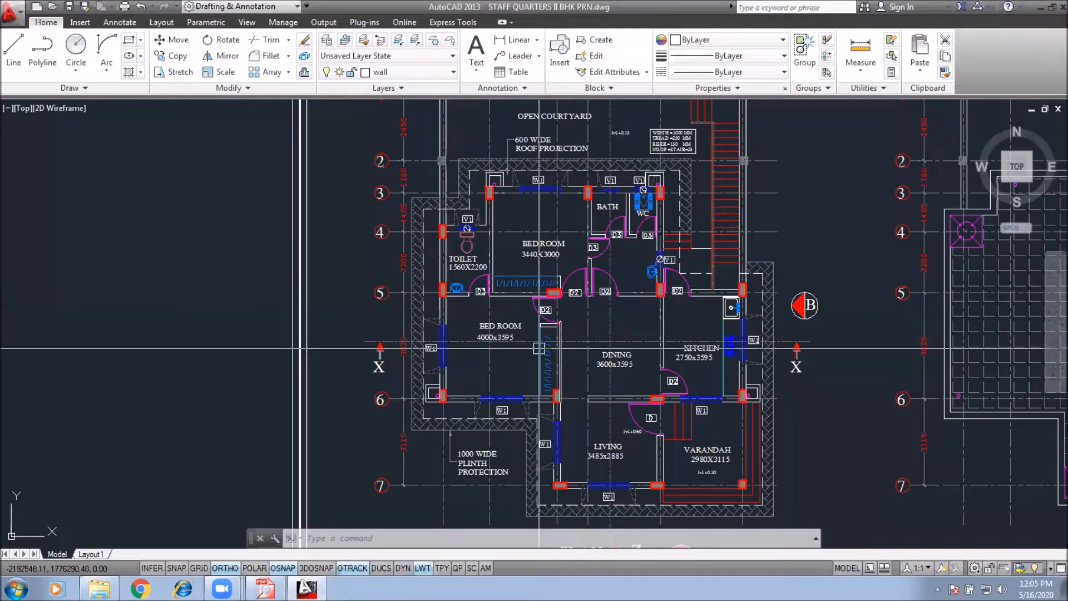
scroll(576, 334, up, 2)
middle_drag(565, 350, 556, 289)
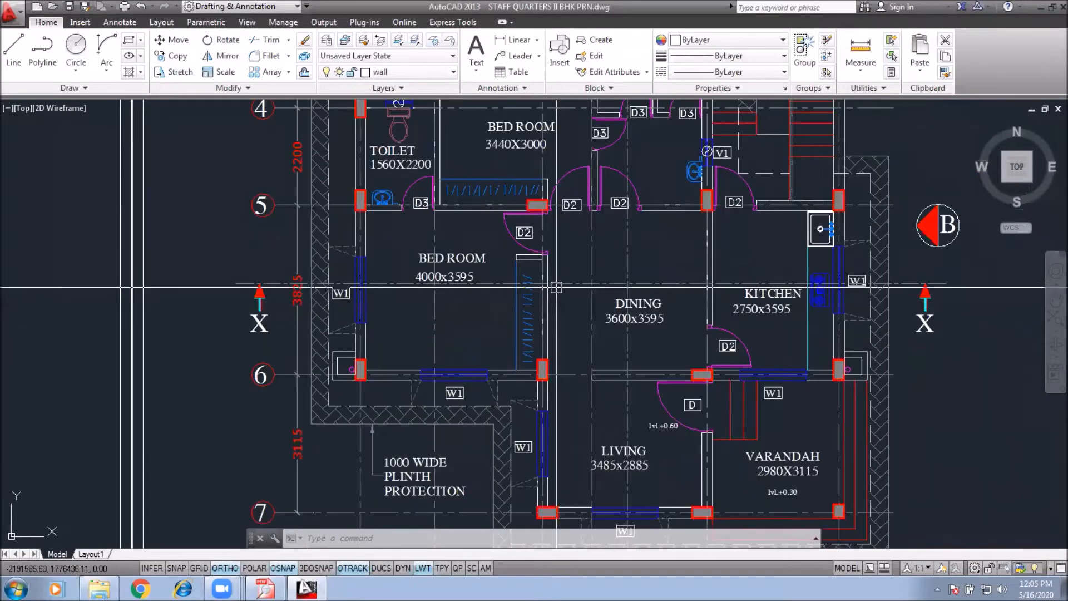
middle_drag(522, 324, 532, 346)
scroll(531, 346, down, 3)
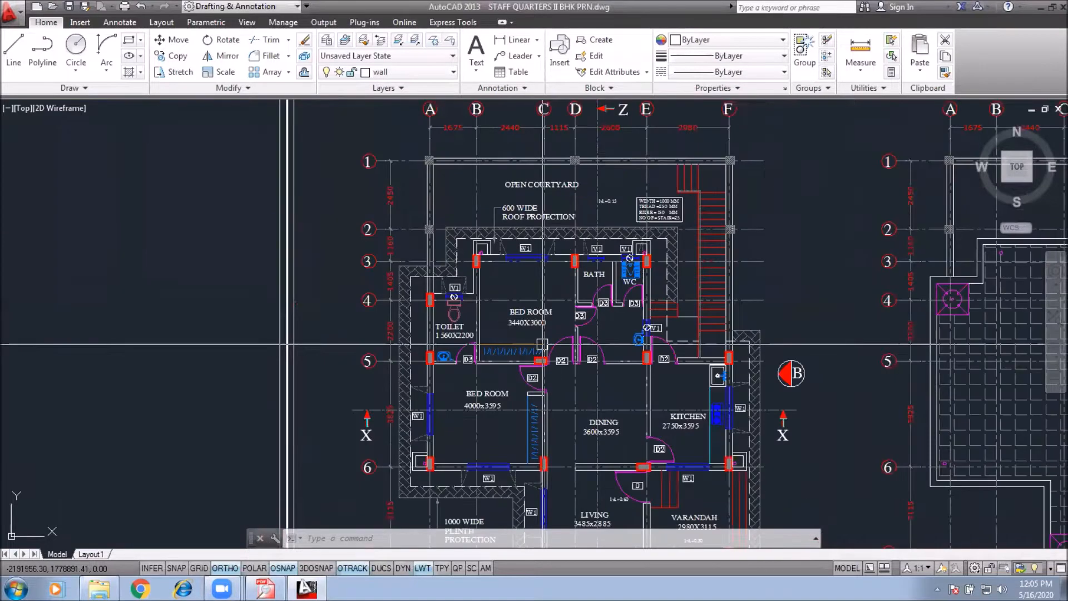
scroll(494, 262, up, 5)
scroll(494, 261, down, 3)
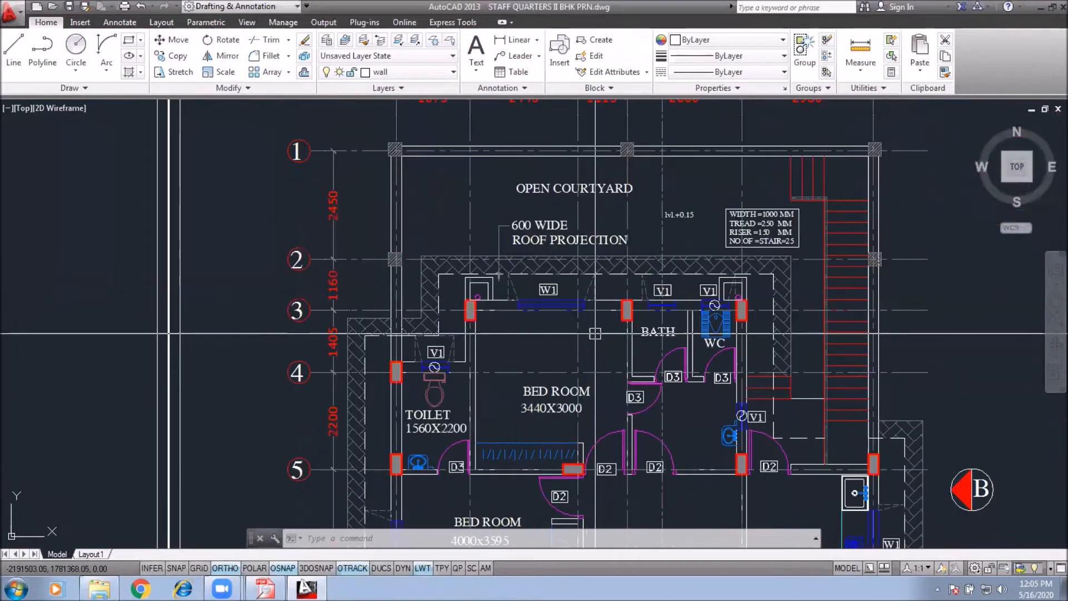
middle_drag(451, 302, 438, 186)
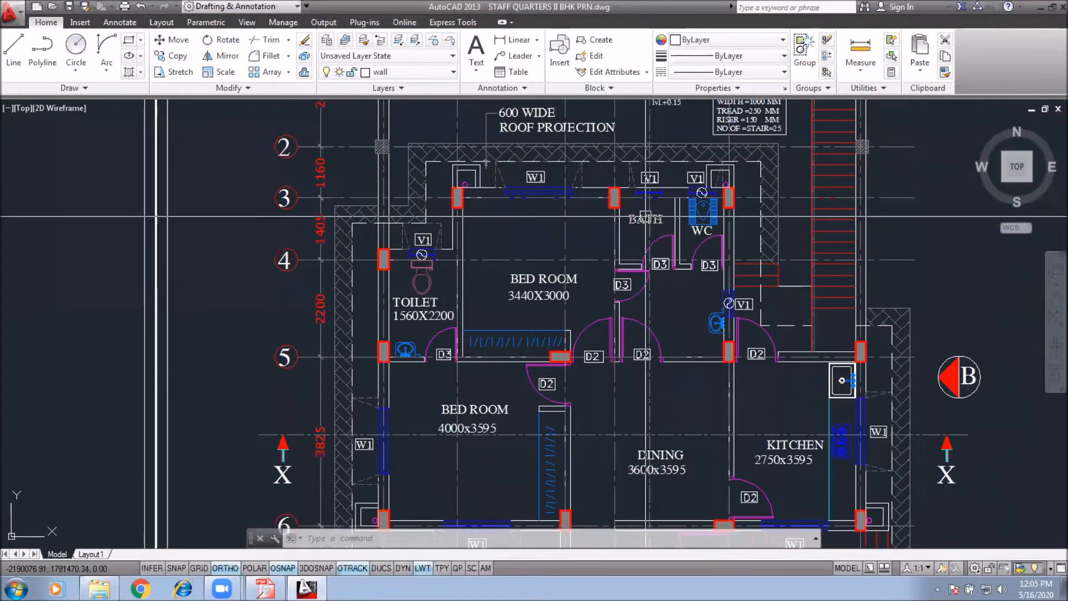
middle_drag(646, 216, 610, 300)
middle_drag(472, 222, 528, 230)
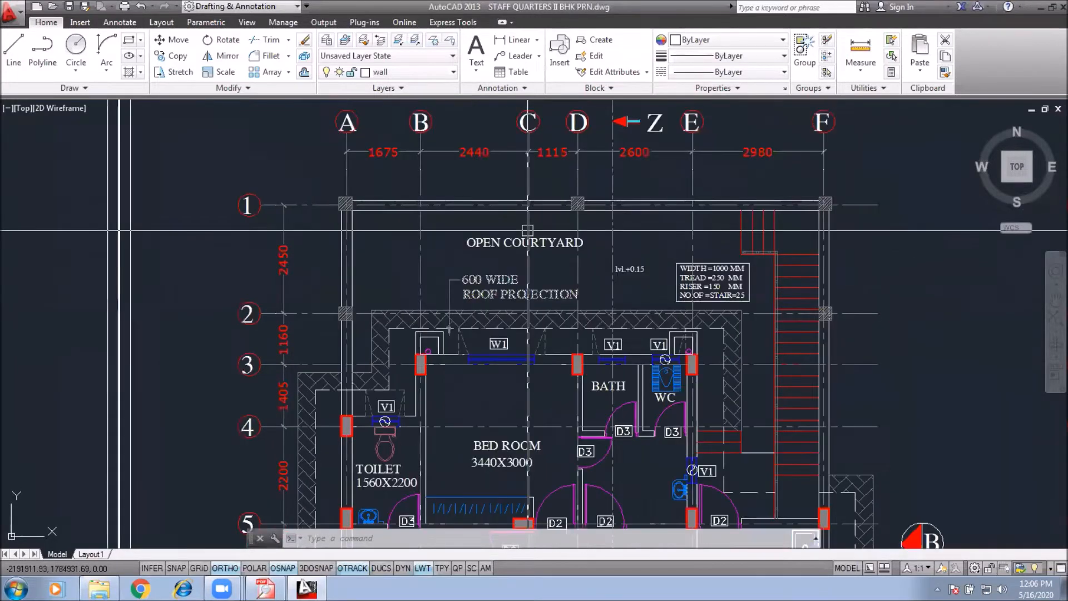
middle_drag(611, 204, 618, 184)
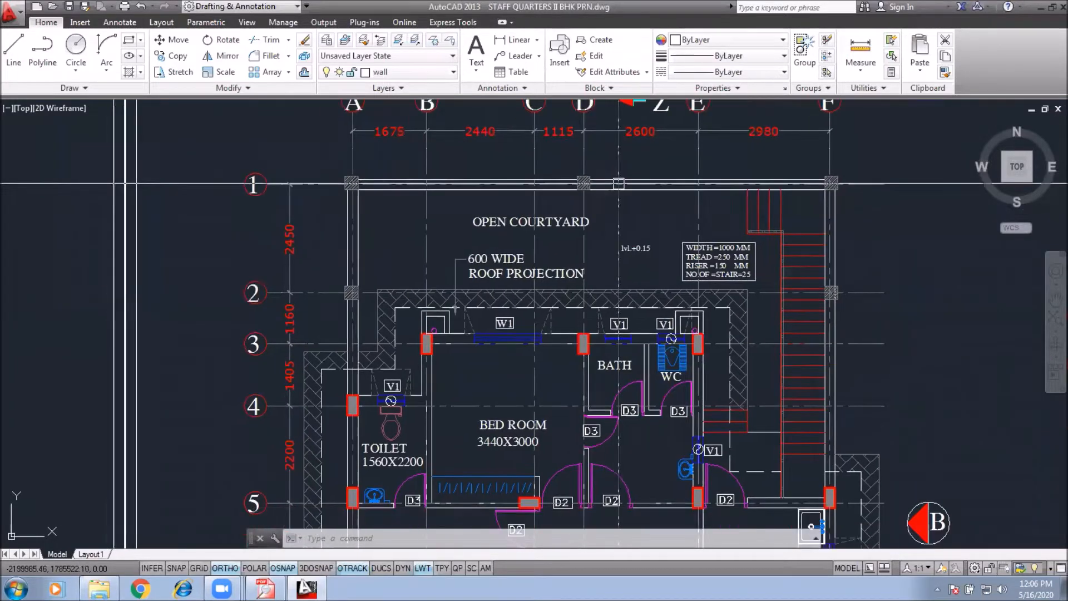
middle_drag(671, 313, 662, 285)
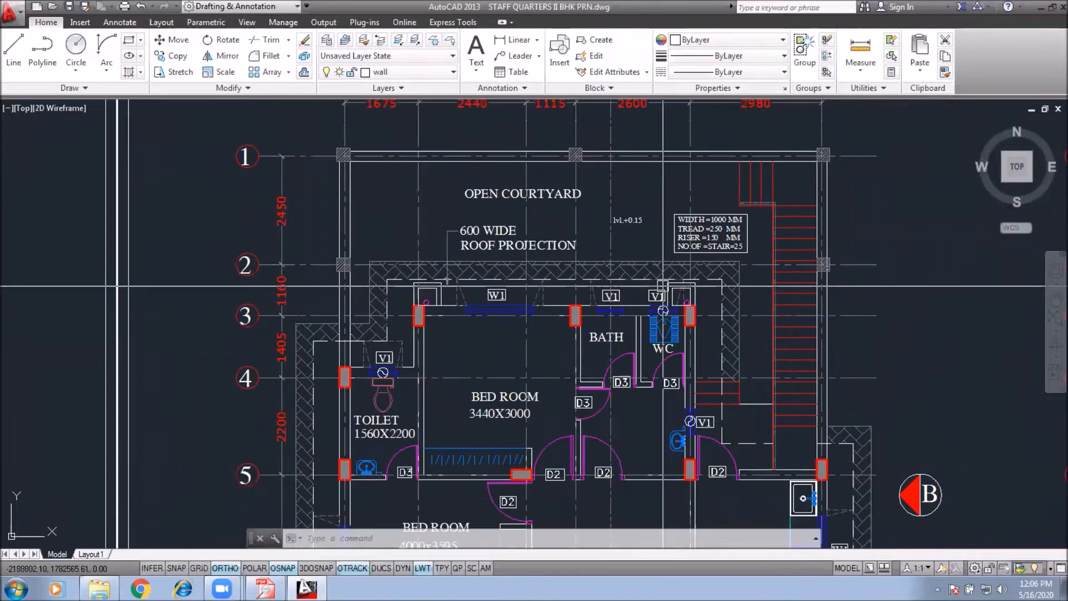
Fit the AutoCAD window to half of the screen and launch STAAD.Pro V8i beside it
click(1050, 8)
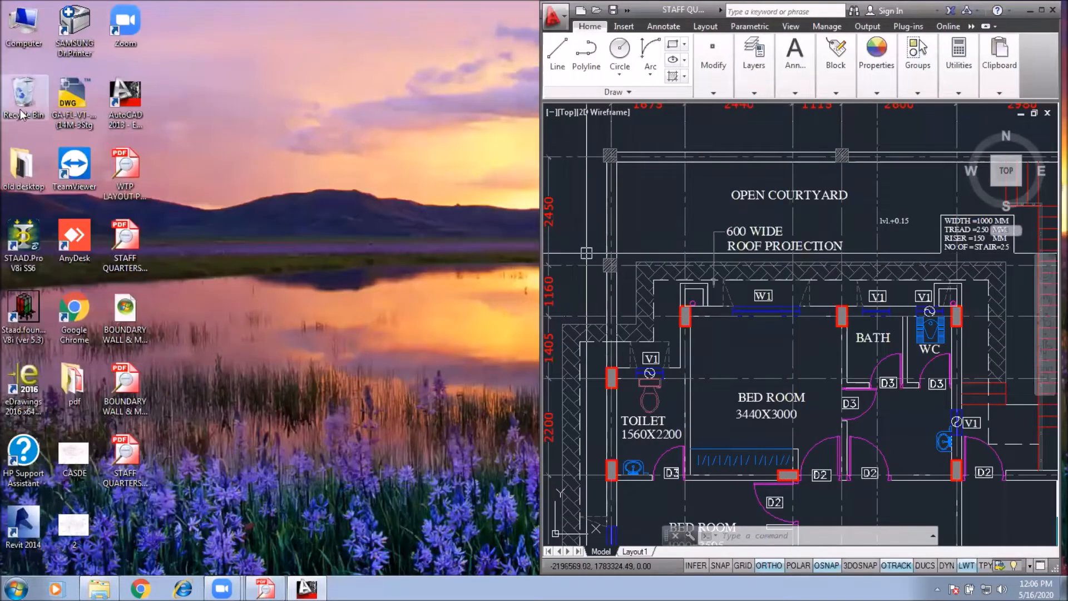
click(20, 242)
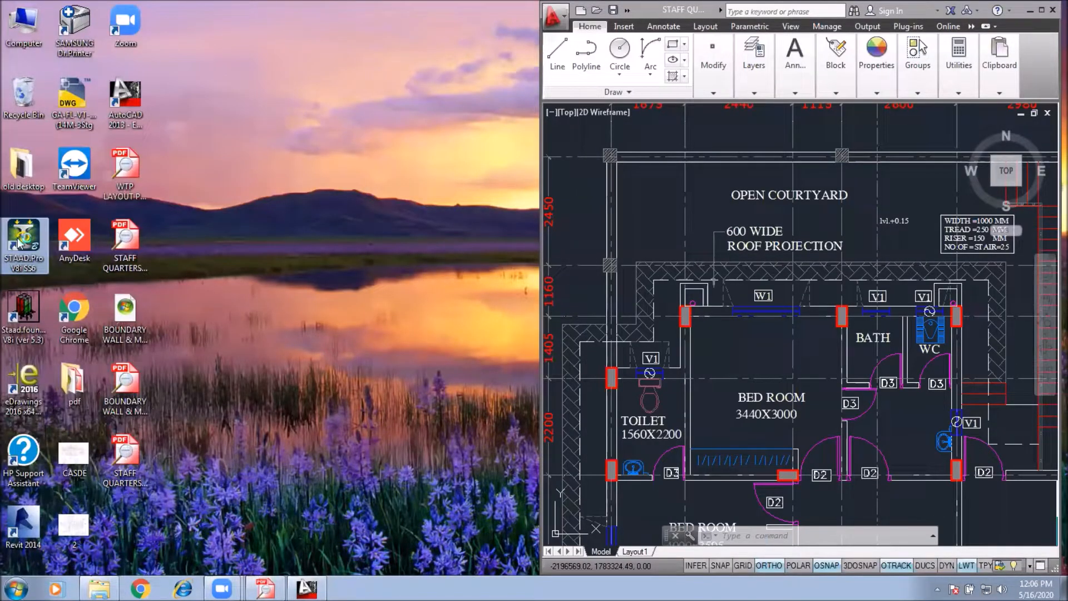
double_click(20, 242)
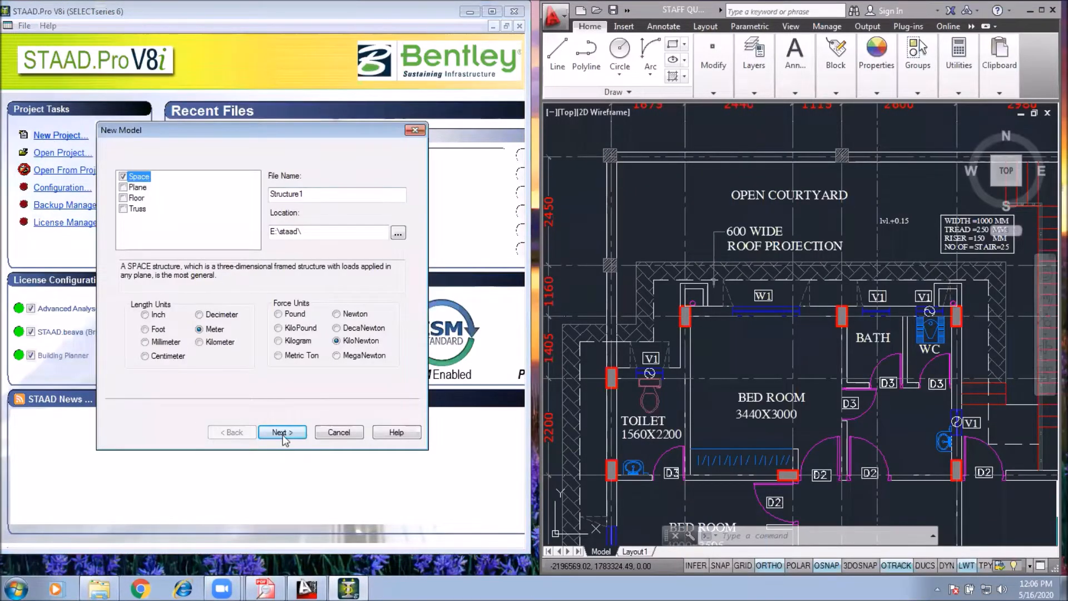
Create the Space model Structure1 in meters and kilonewtons with Add Beam, and enlarge its whole-structure view beside the drawing
key(Return)
click(284, 321)
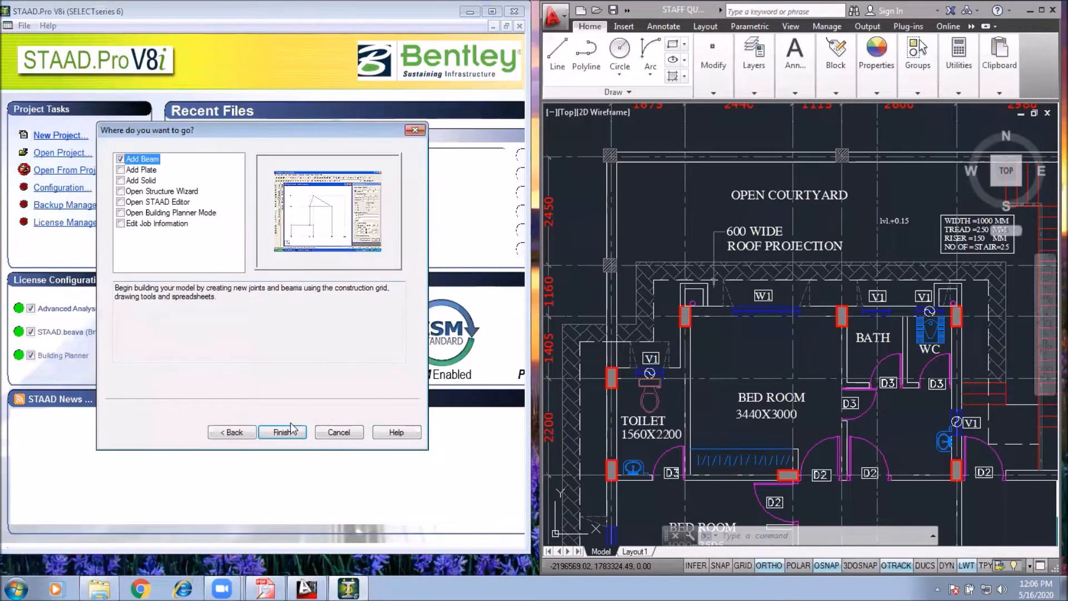
click(282, 433)
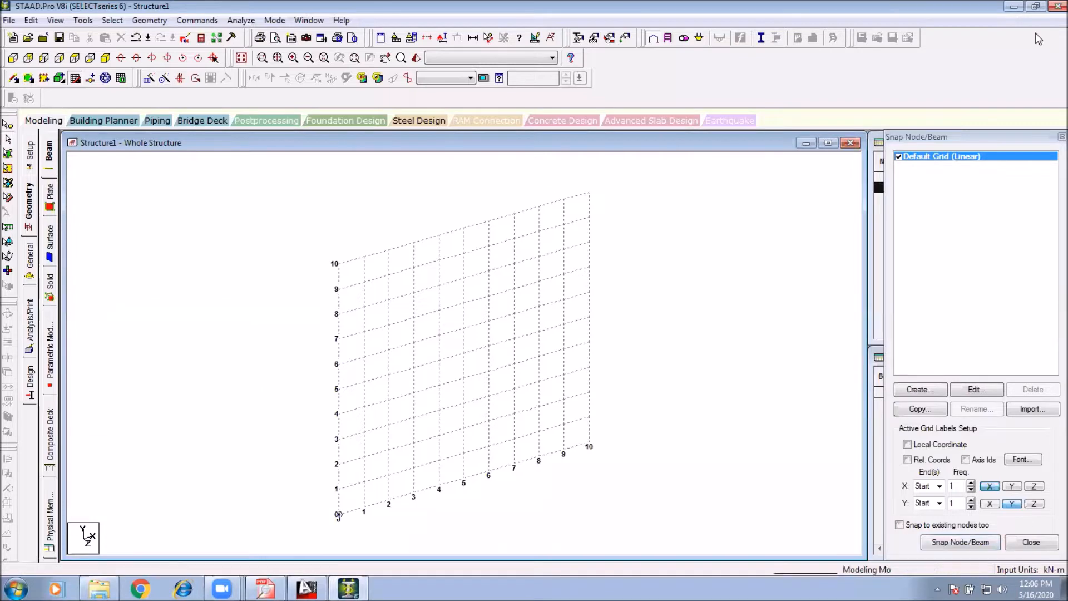
key(super+Down)
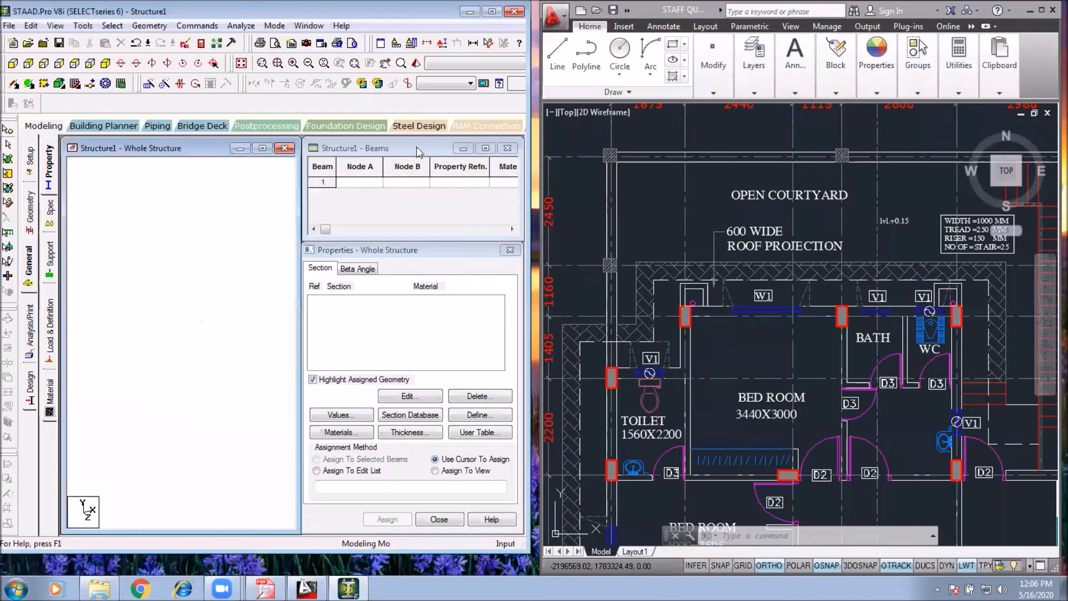
click(263, 150)
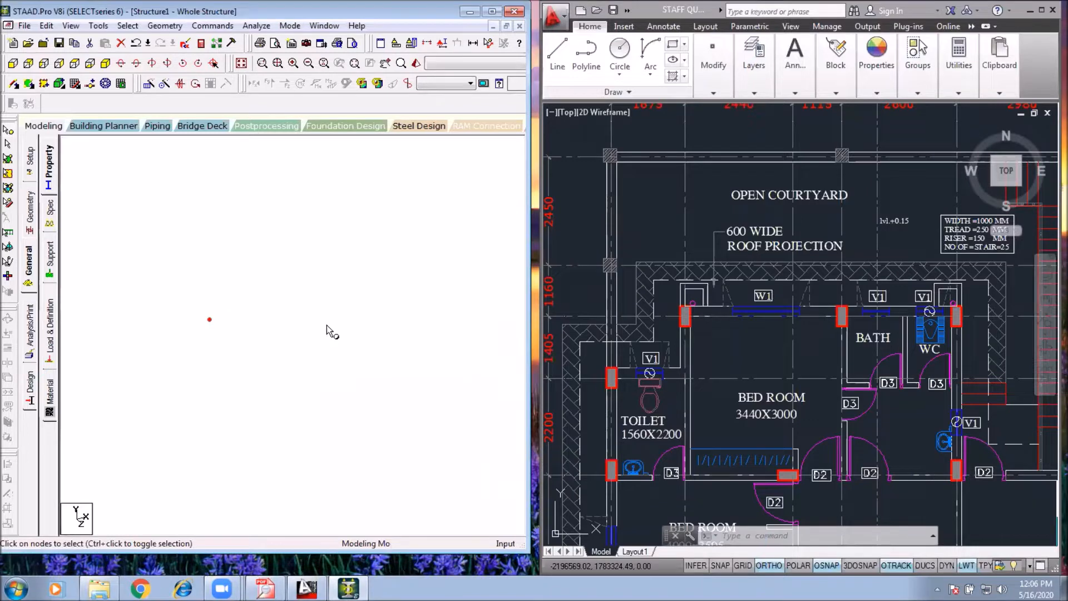
Add a linear dimension in the AutoCAD plan between the columns at B3 and D3, placed just below the bedroom's upper wall
middle_drag(718, 204, 692, 252)
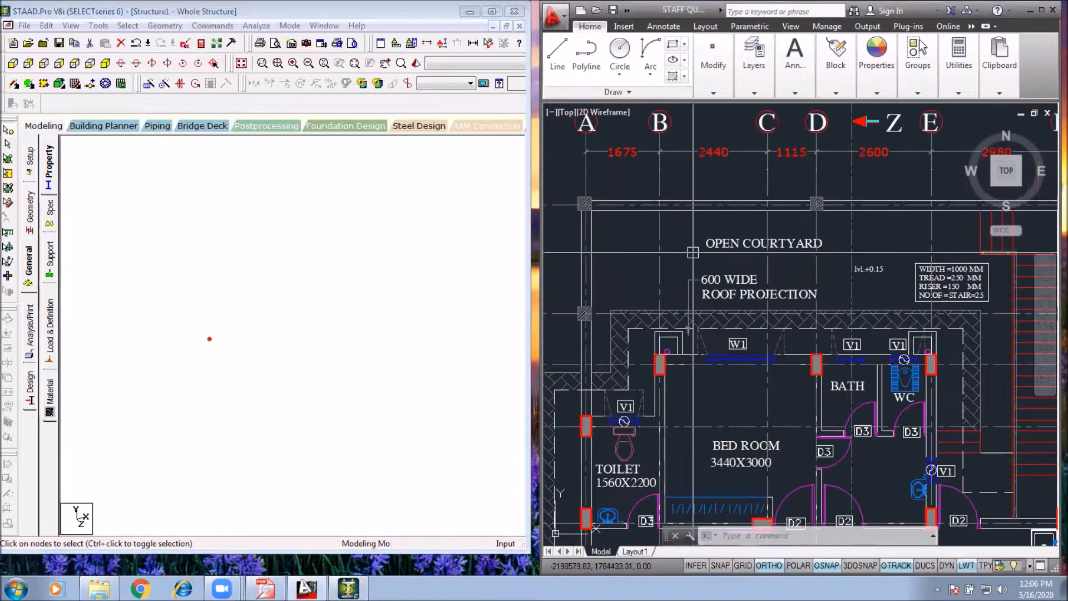
text(DLI)
key(Return)
scroll(655, 372, up, 4)
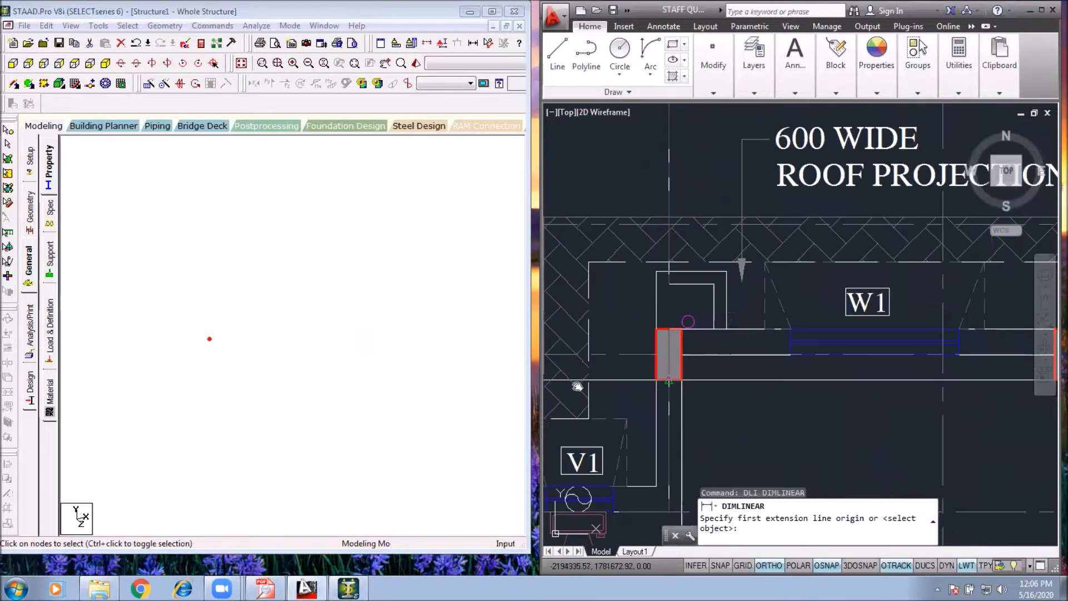
click(667, 379)
middle_drag(1053, 385, 741, 350)
click(742, 352)
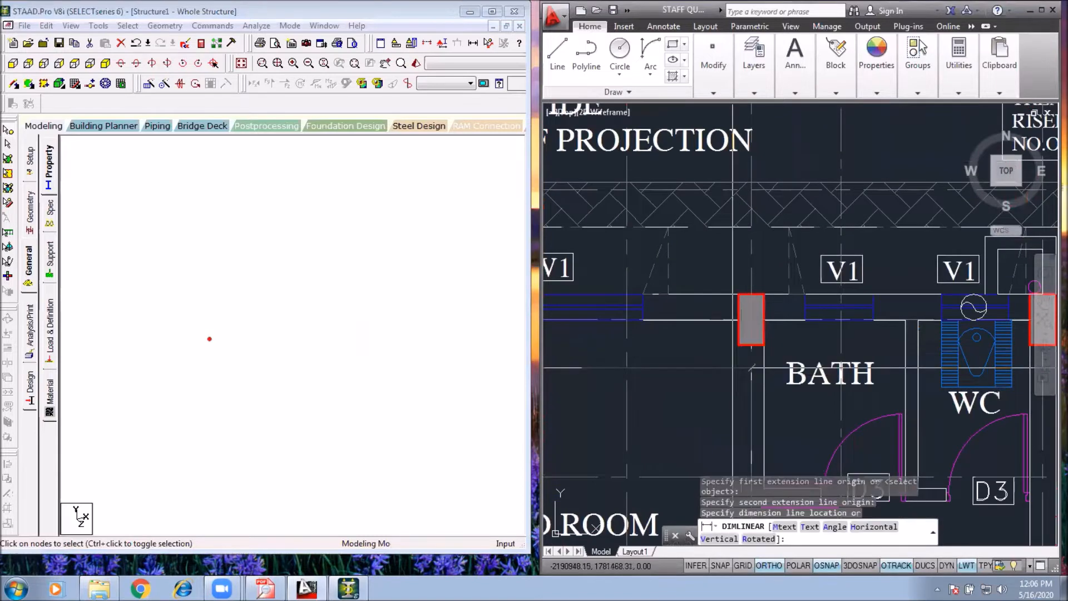
click(751, 373)
middle_drag(746, 390, 995, 321)
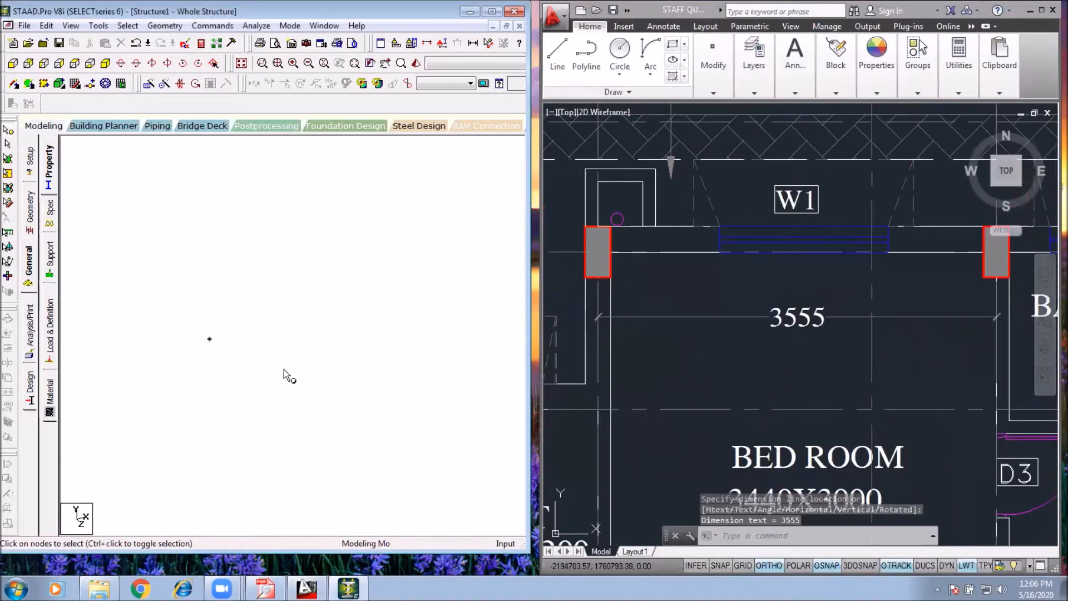
Copy the existing node in STAAD.Pro 3.555 m along X and show the model in plan view
key(ctrl+c)
key(ctrl+v)
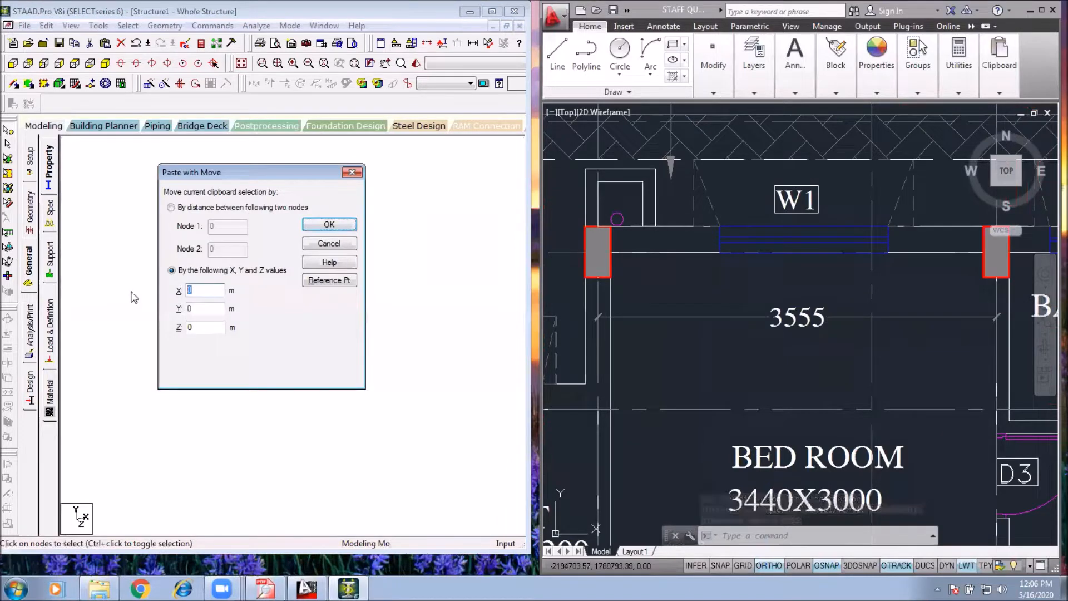
text(3.555)
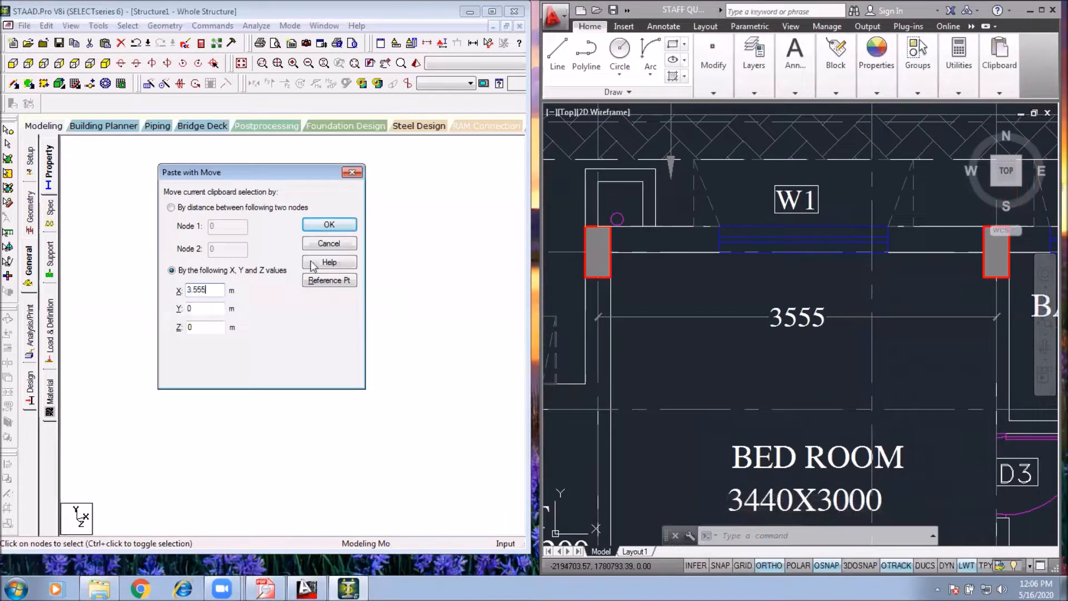
click(327, 224)
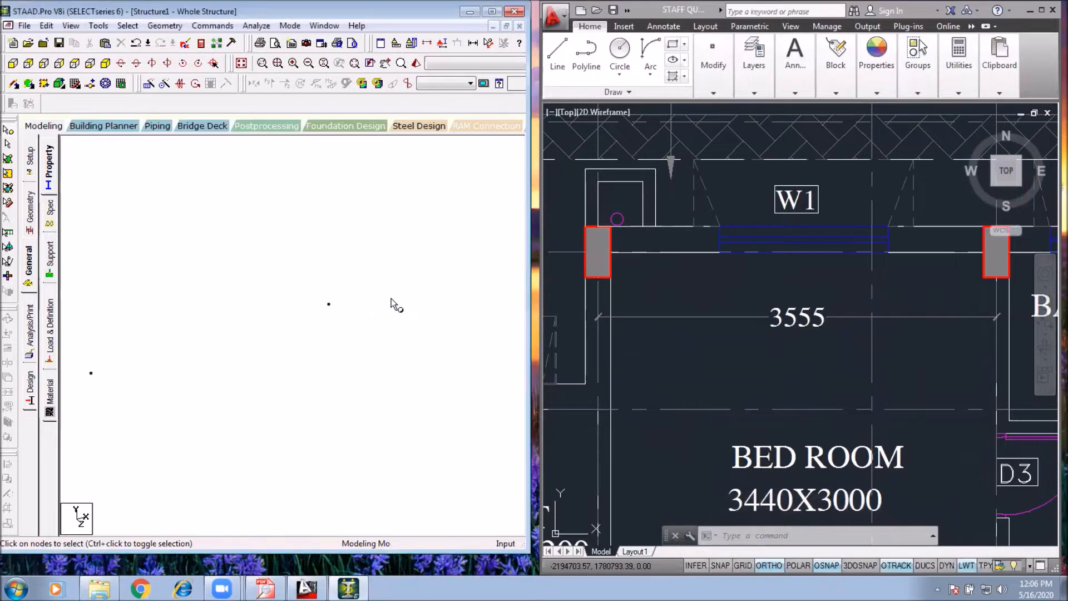
click(74, 63)
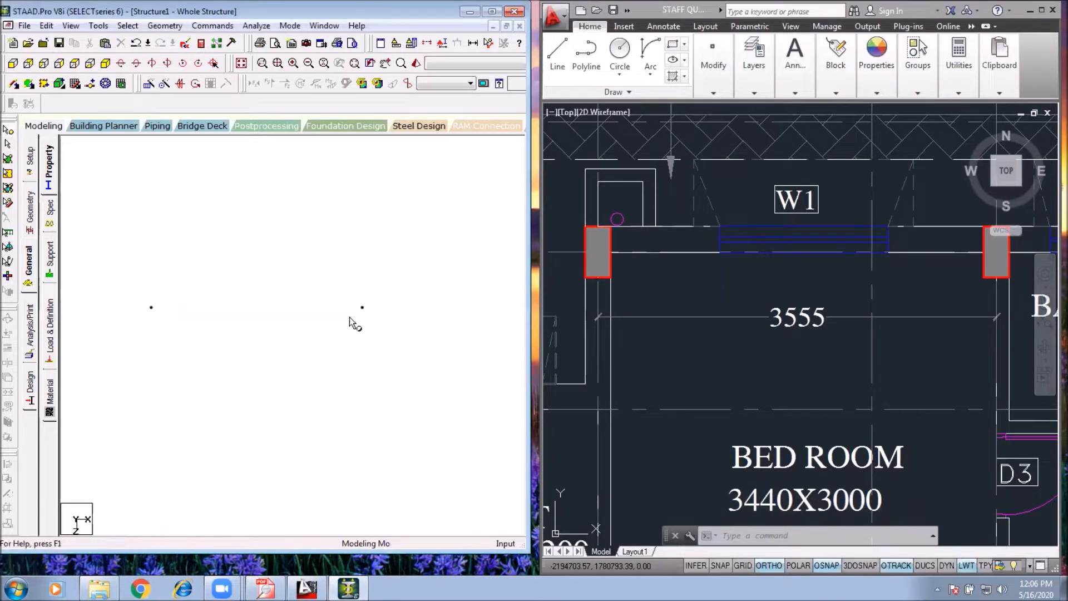
Continue the bedroom dimension in the AutoCAD plan to the column at E3, across the bath and WC
scroll(350, 317, down, 2)
click(828, 358)
middle_drag(803, 363, 681, 356)
text(D)
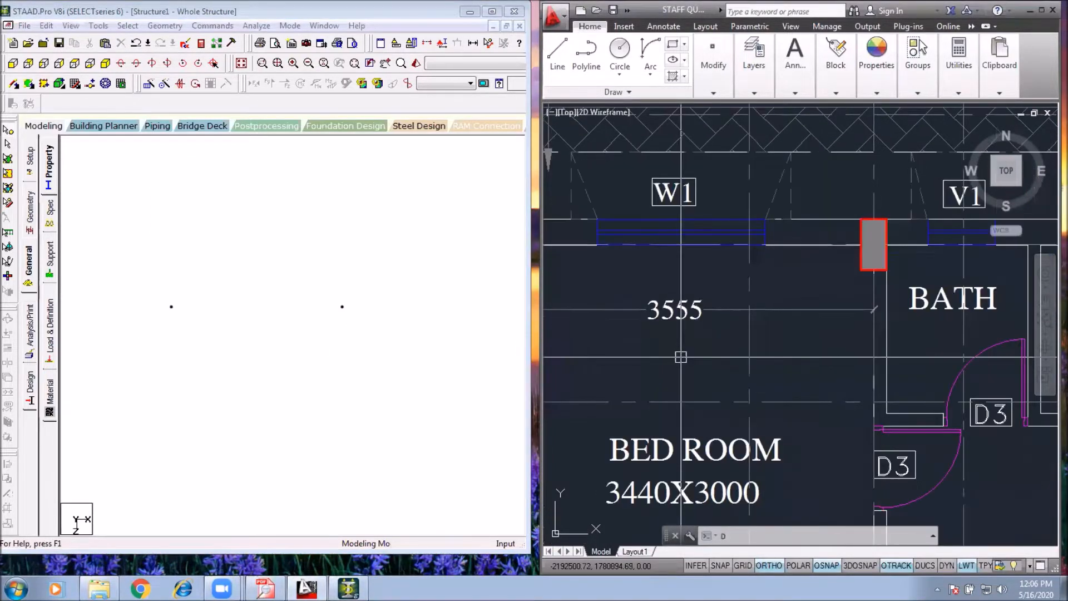
text(CO)
key(Return)
key(Return)
click(846, 313)
middle_drag(868, 347, 583, 363)
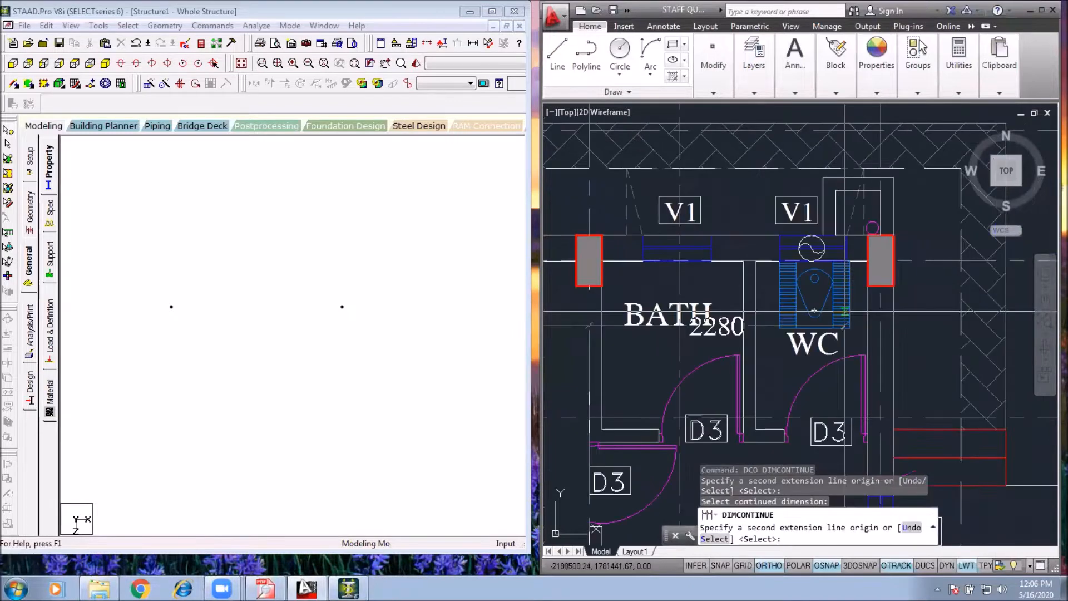
click(878, 330)
key(Escape)
key(Escape)
middle_drag(877, 329, 934, 304)
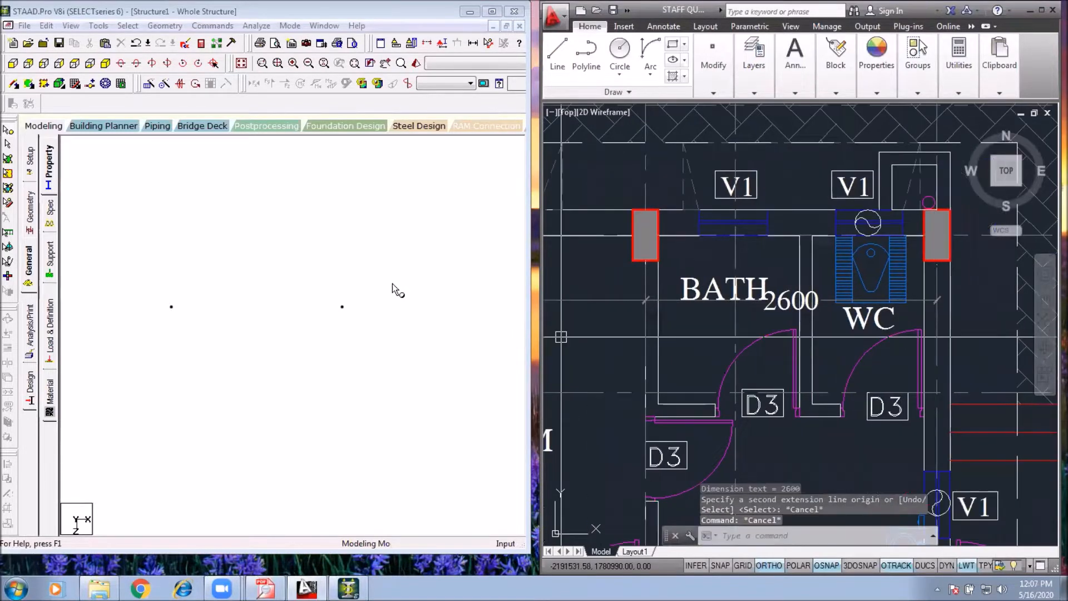
Select the second node in STAAD.Pro and paste the copied node with an X offset of 2.6 m
click(327, 359)
click(343, 307)
key(ctrl+v)
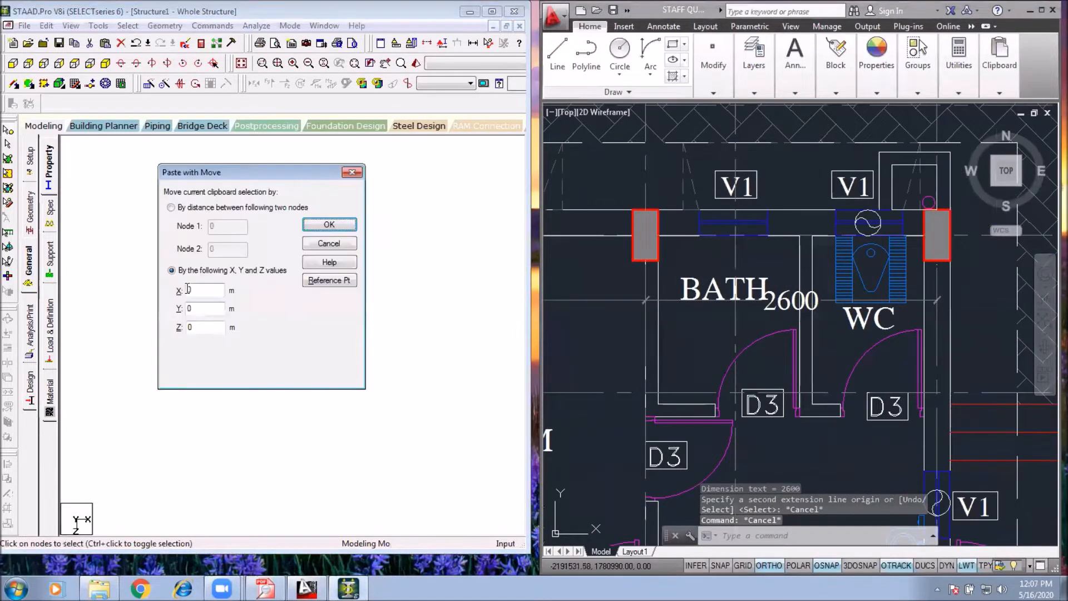
text(2)
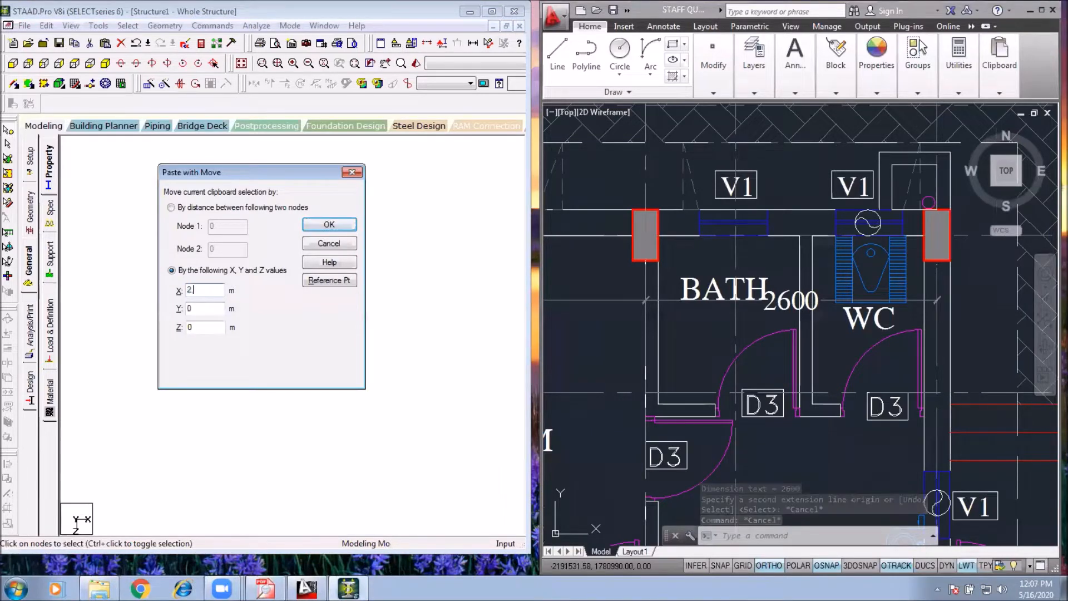
text(.6)
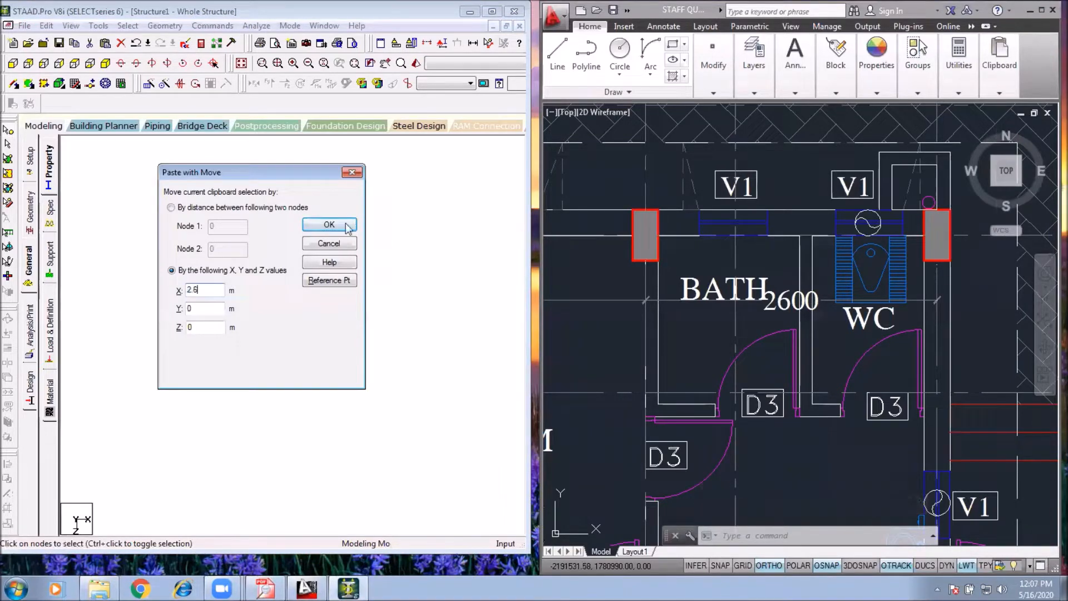
key(Return)
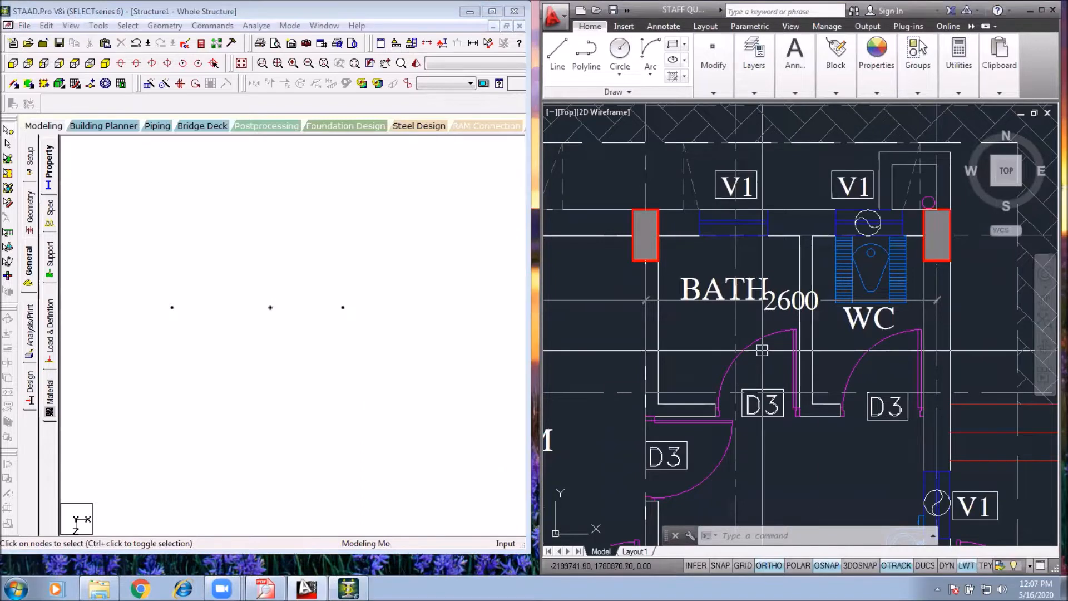
scroll(762, 350, down, 4)
middle_drag(721, 345, 746, 339)
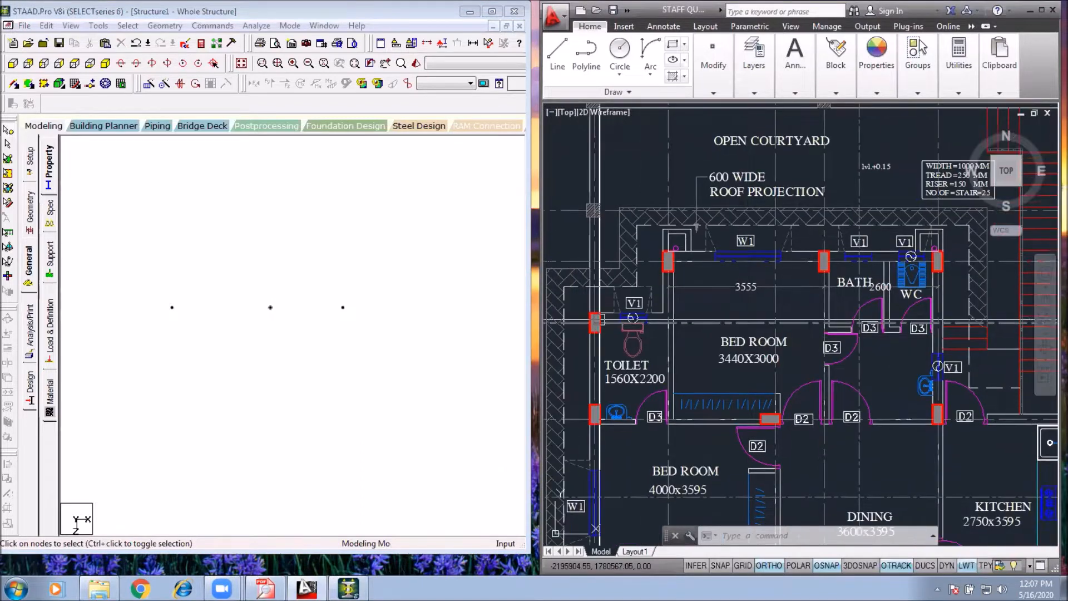
In the AutoCAD plan, add a horizontal linear dimension from the toilet's outer column on grid 4 to column B3, placed above the toilet
middle_drag(626, 320, 653, 321)
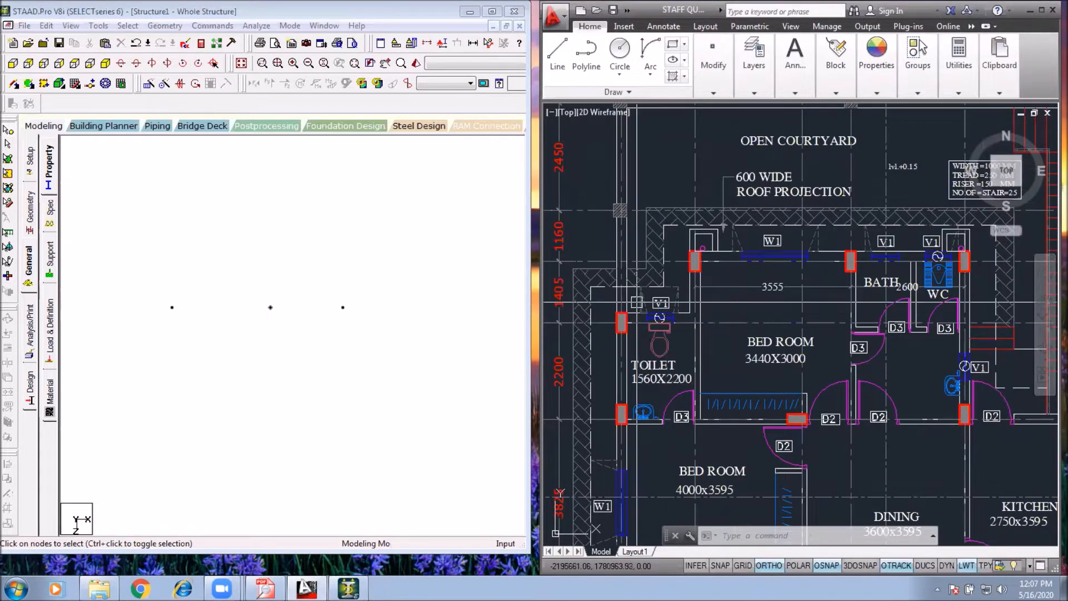
scroll(636, 302, up, 1)
scroll(643, 320, up, 1)
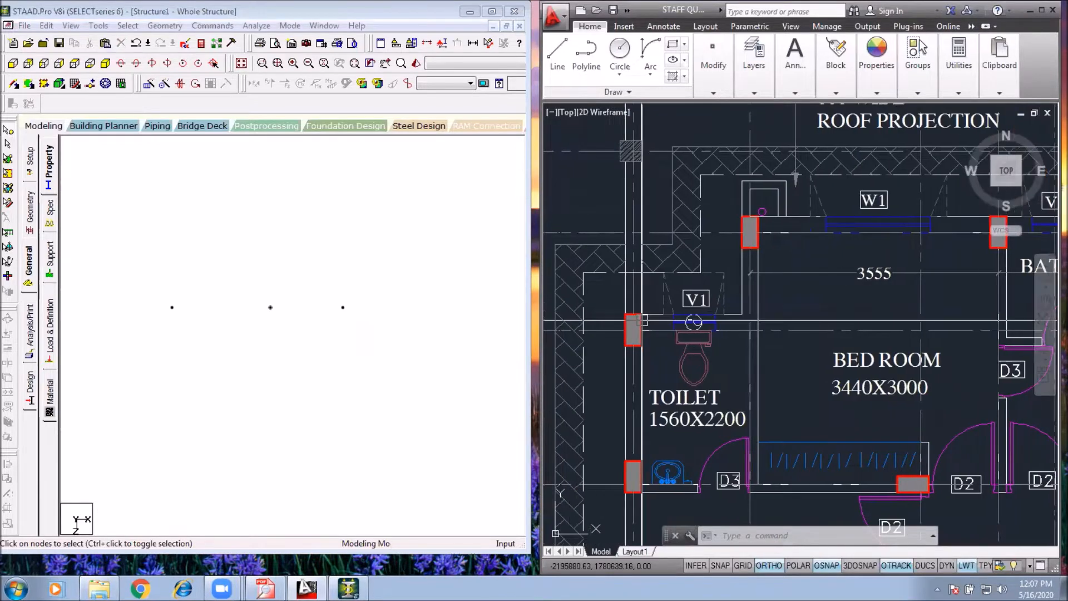
middle_drag(733, 251, 732, 277)
text(D)
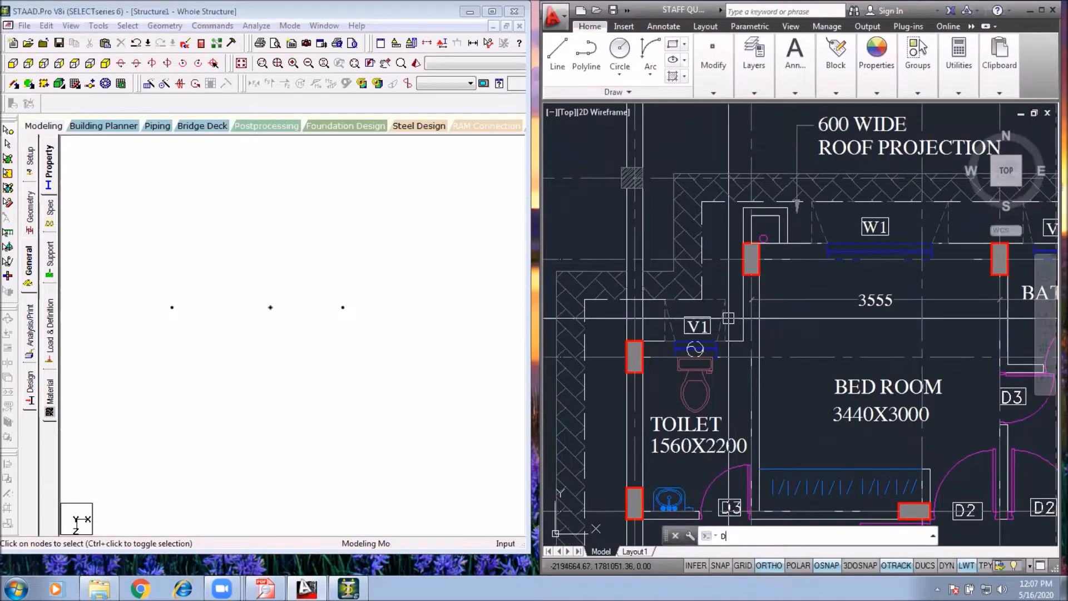
text(LI)
key(Return)
click(634, 341)
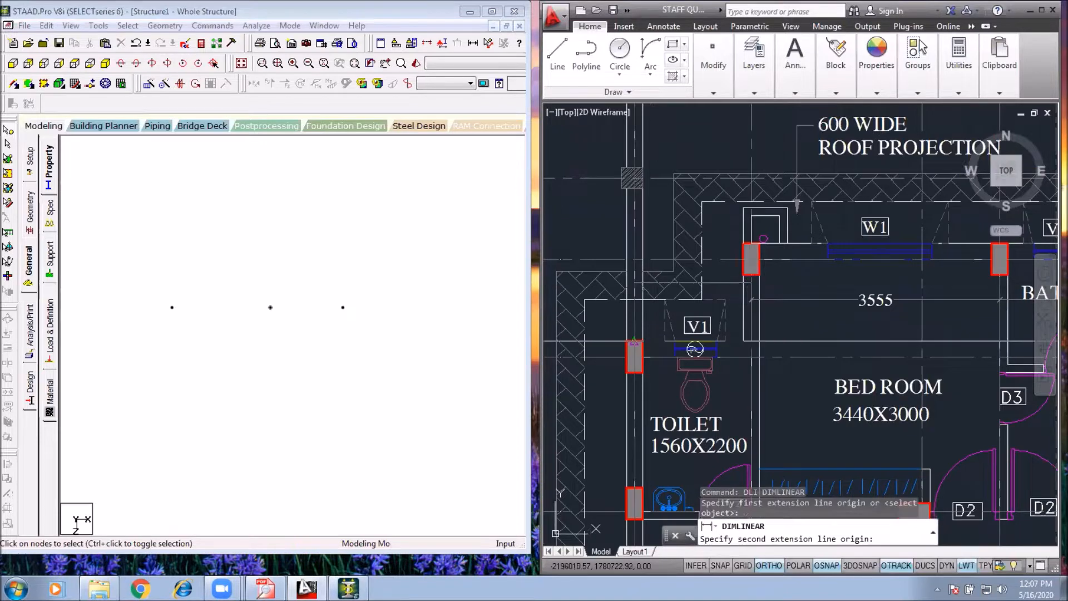
click(752, 275)
click(678, 238)
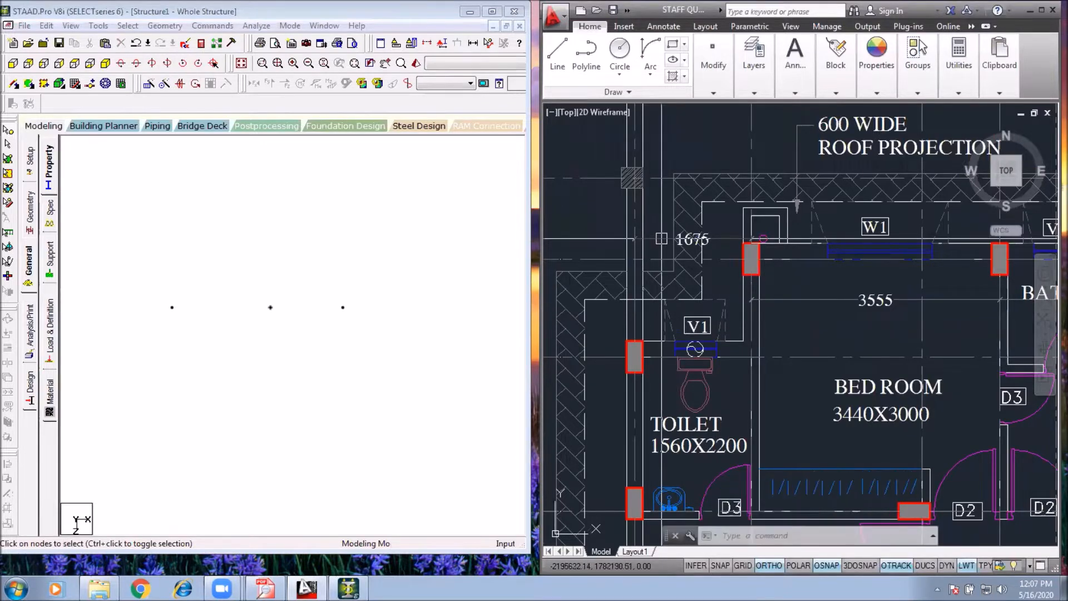
Add a vertical linear dimension from the centre of column B3 down to grid line 4, placed inside the bedroom
key(Return)
click(752, 259)
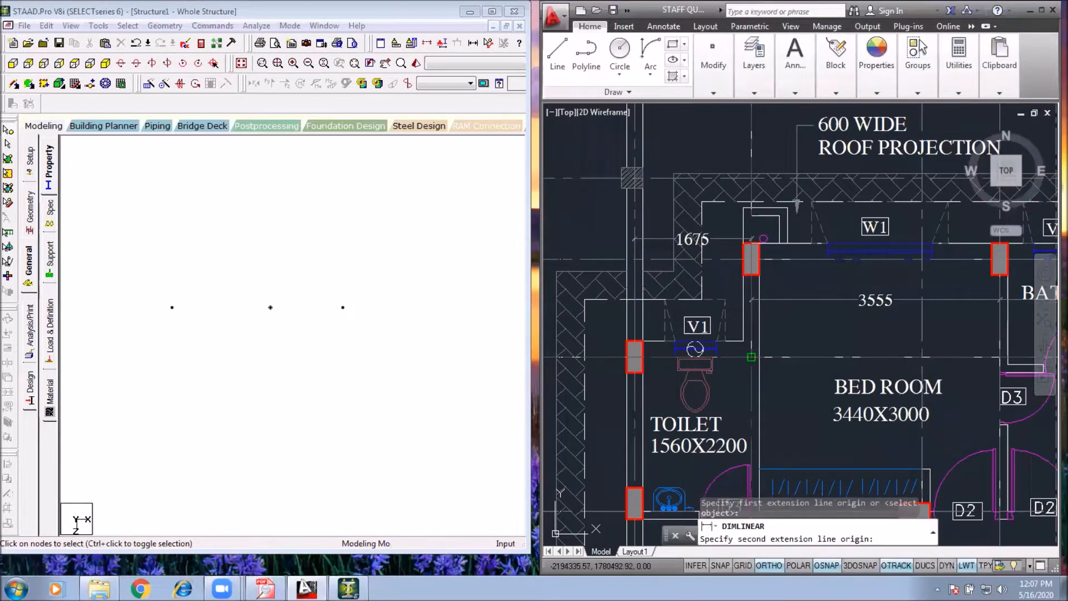
click(752, 357)
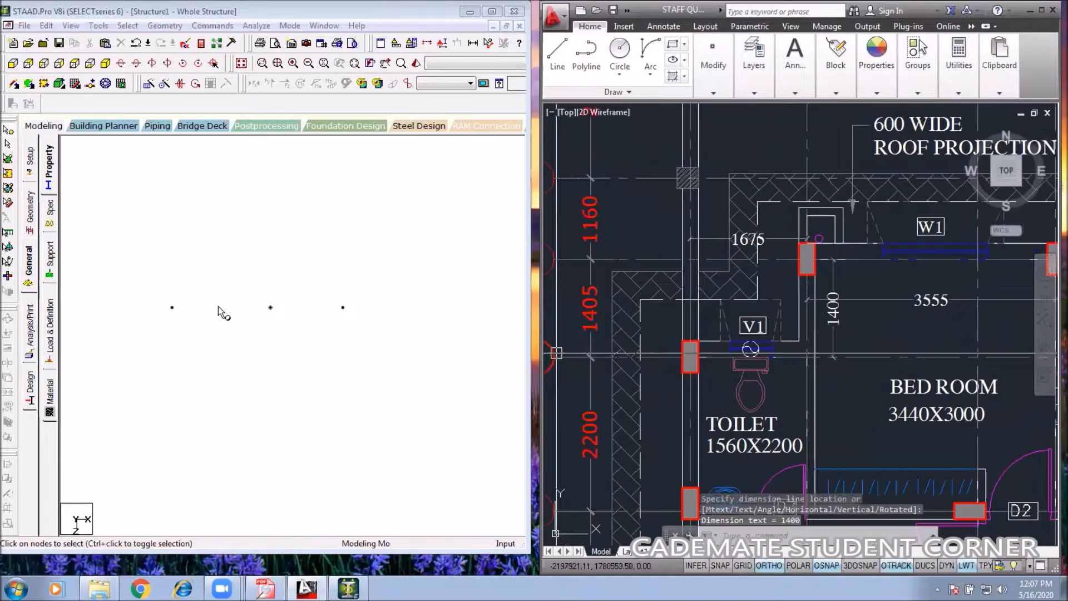
Copy the first node in STAAD.Pro and paste it with offsets of X -1.675 m and Z 1.4 m
click(167, 340)
key(ctrl+a)
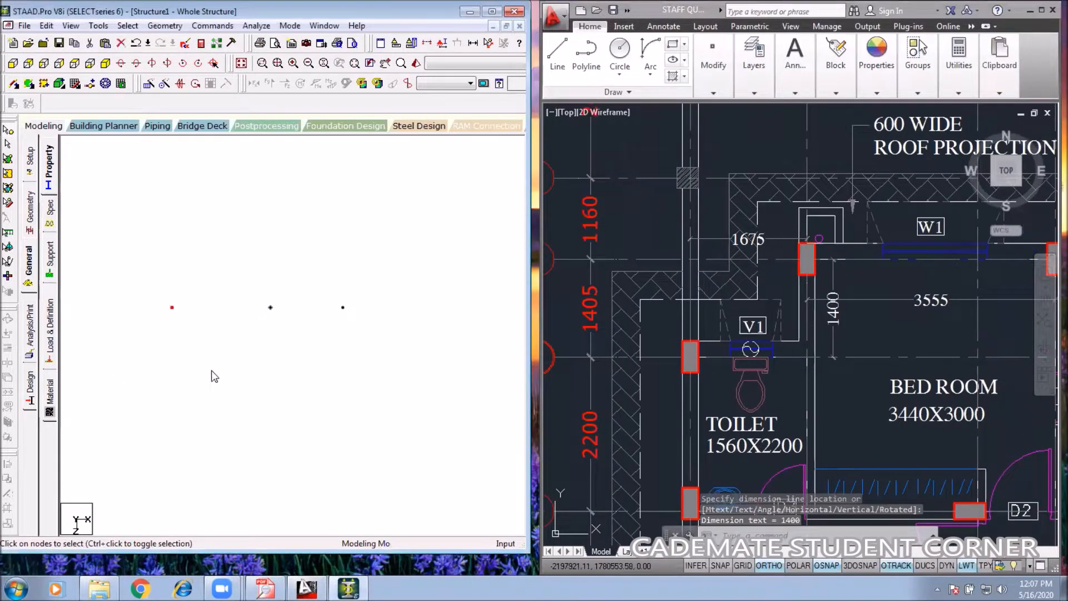
key(ctrl+v)
click(209, 291)
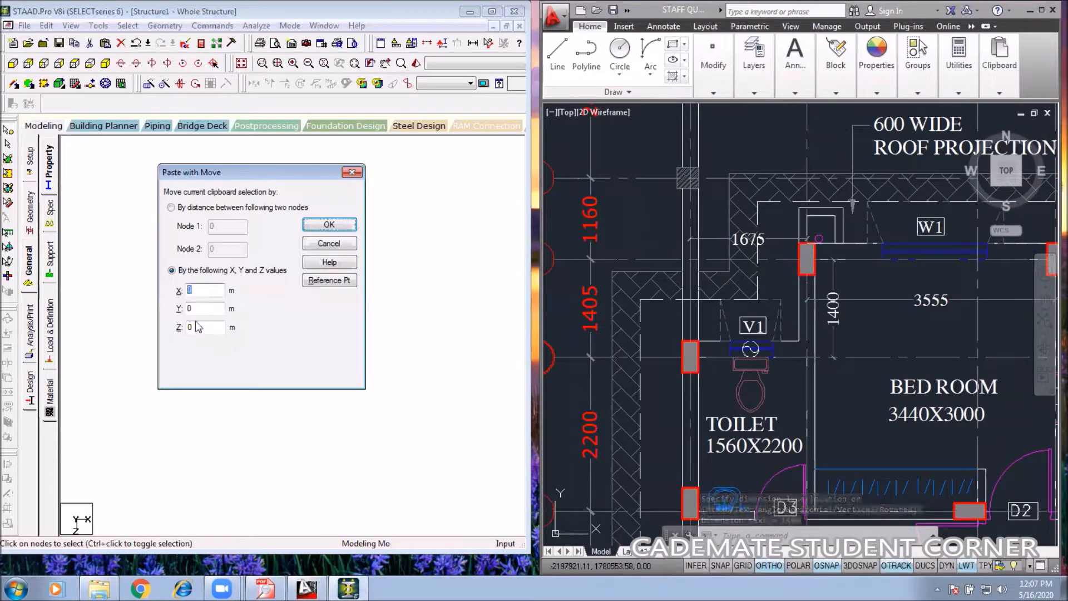
text(-1)
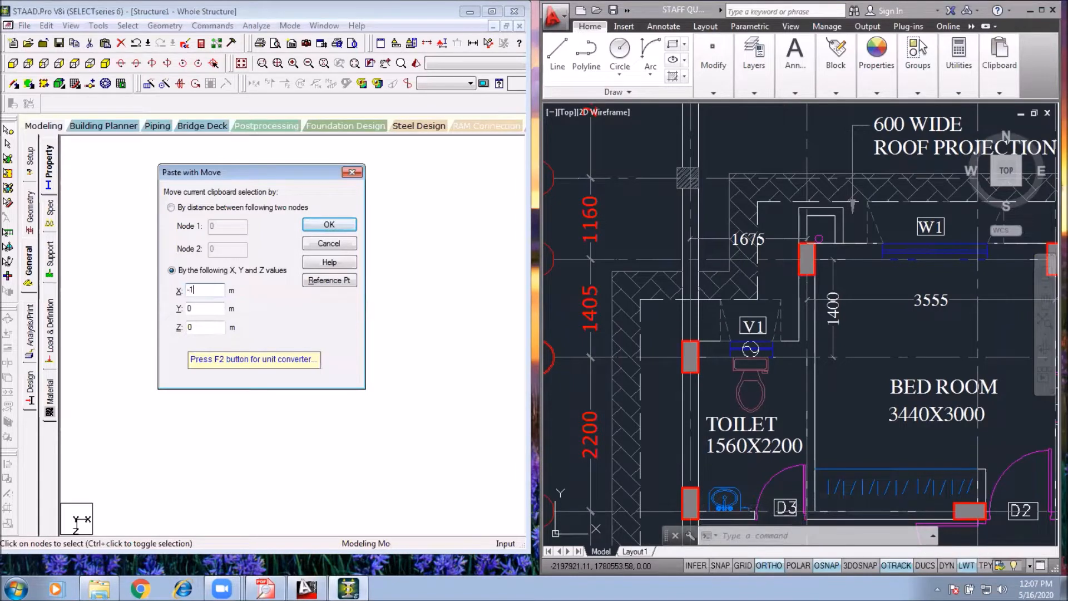
text(.67)
click(189, 327)
text(5)
key(Tab)
key(Tab)
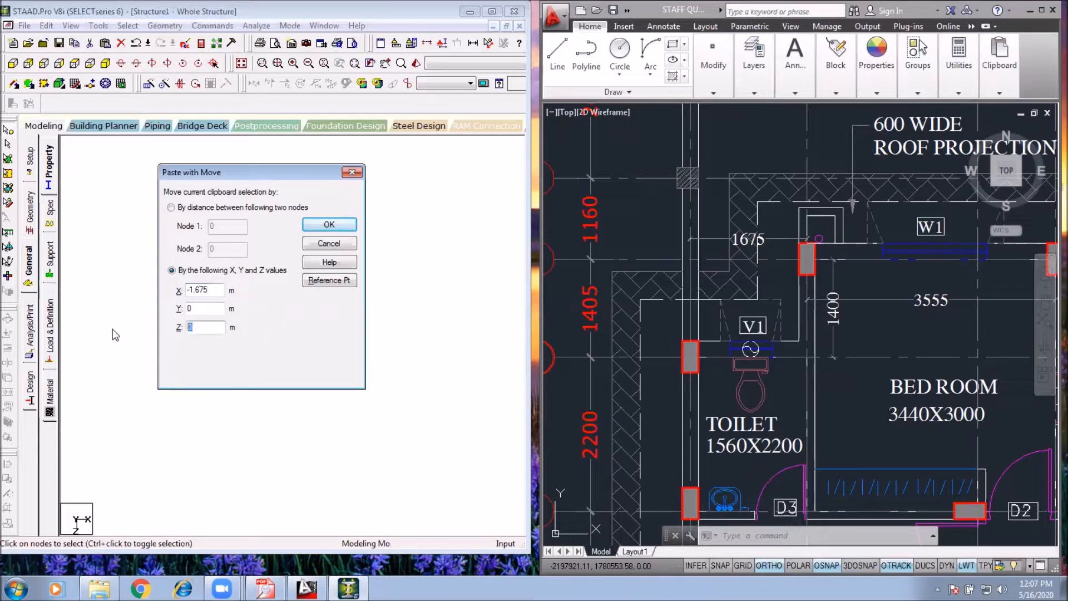
text(1.4)
key(Return)
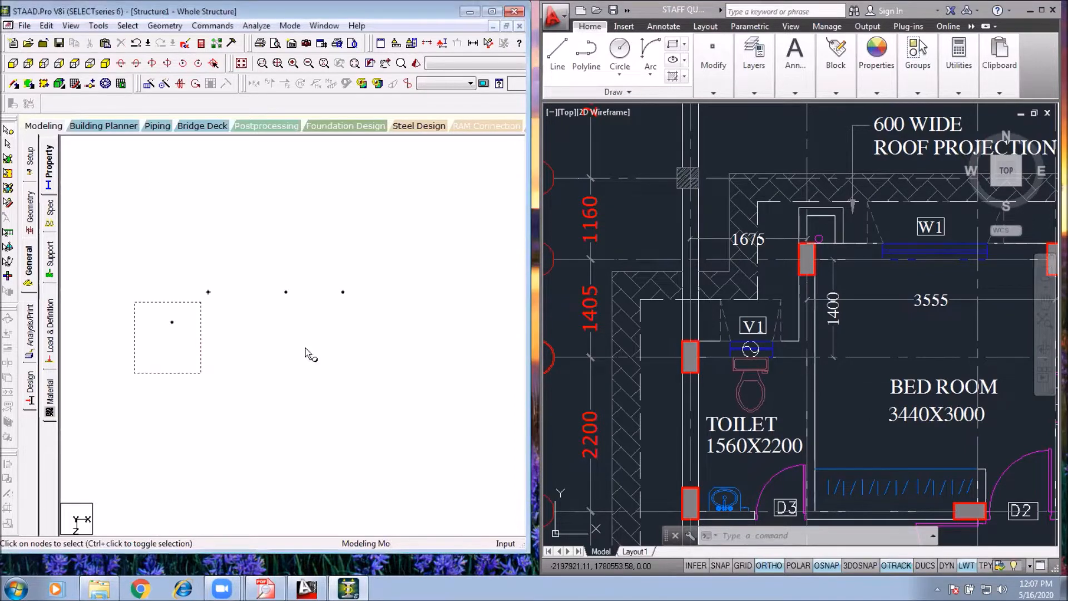
Add a vertical linear dimension in the AutoCAD plan between the toilet's outer columns on grids 4 and 5, outside the toilet wall
middle_drag(851, 423, 814, 362)
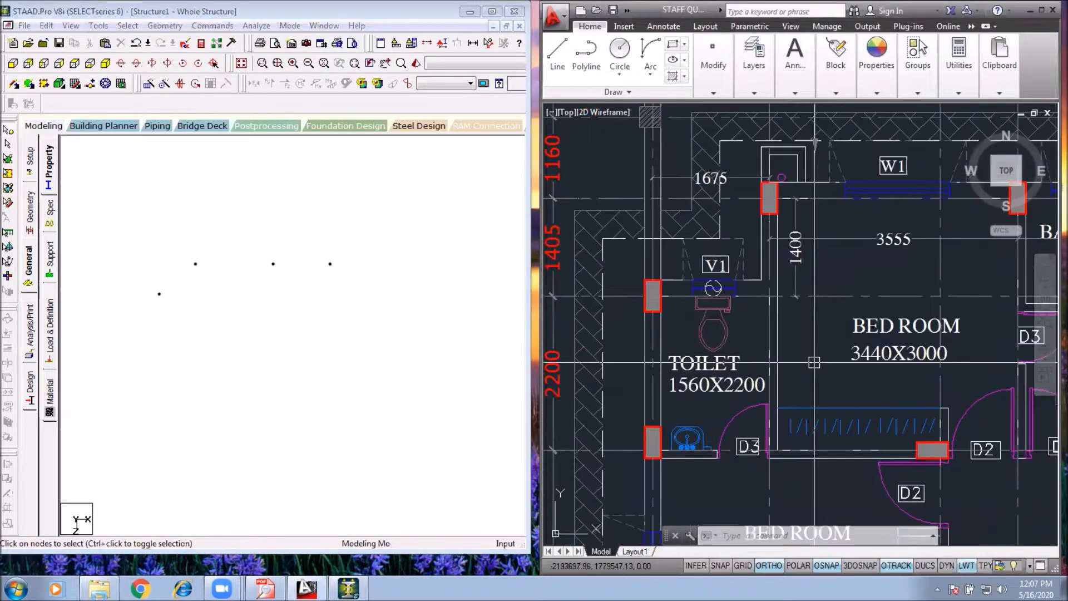
scroll(783, 384, down, 5)
scroll(985, 460, up, 3)
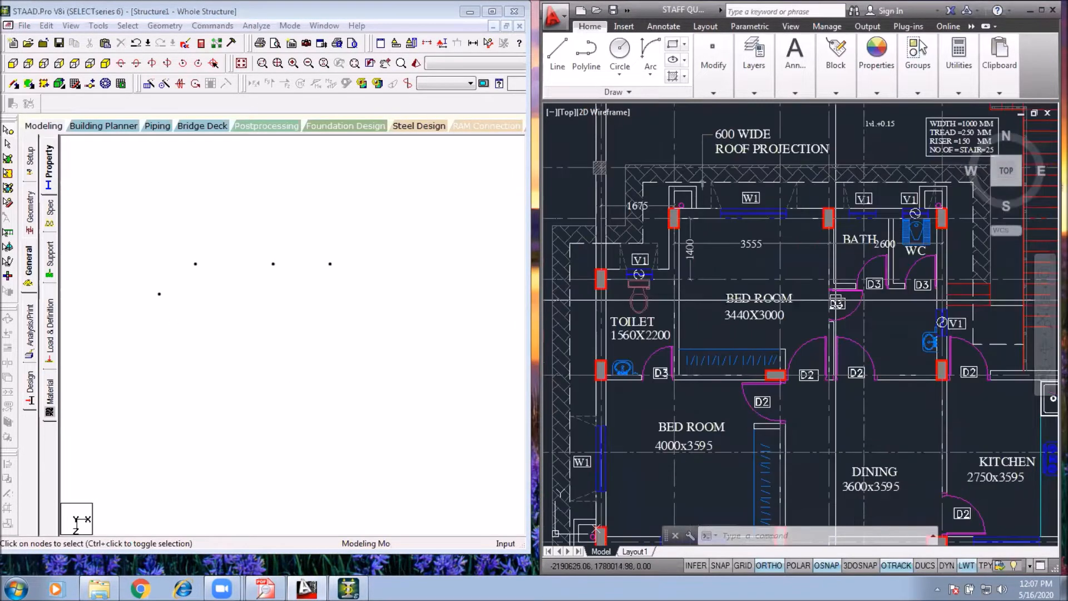
middle_drag(863, 350, 864, 328)
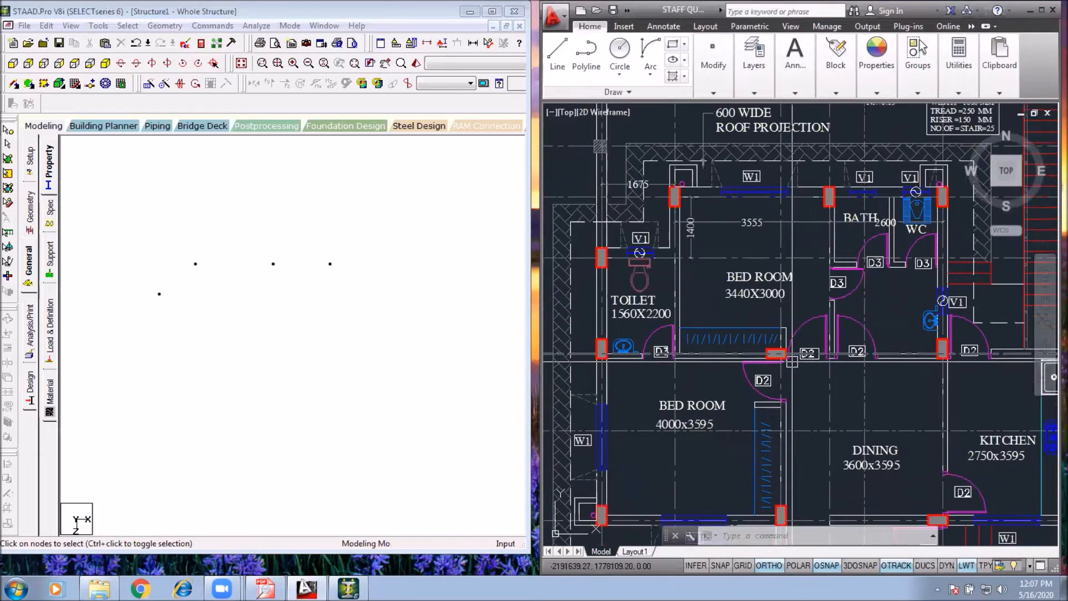
middle_drag(779, 354, 834, 366)
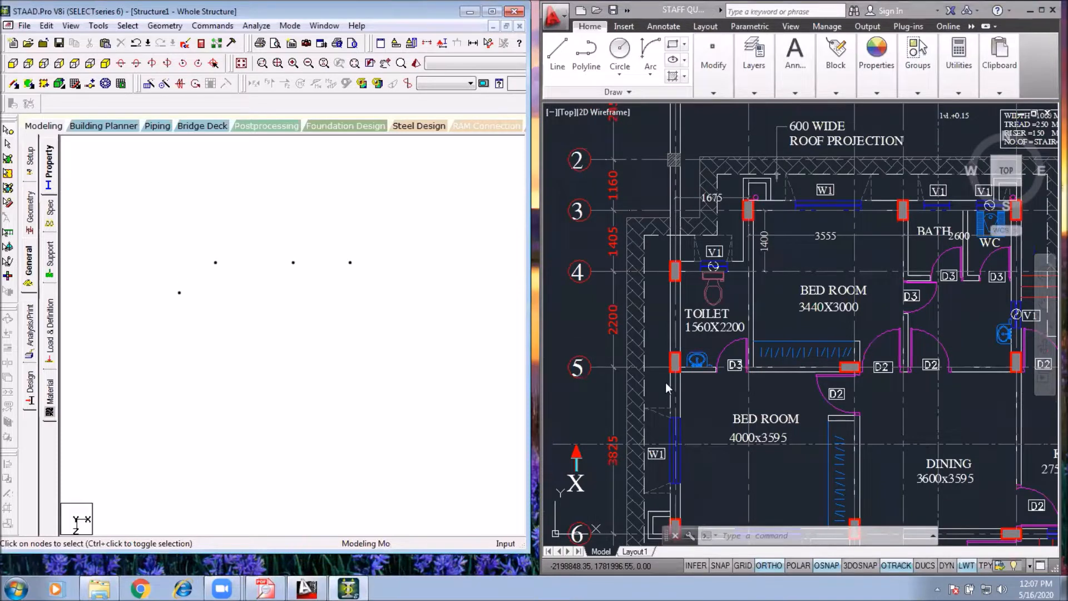
click(690, 346)
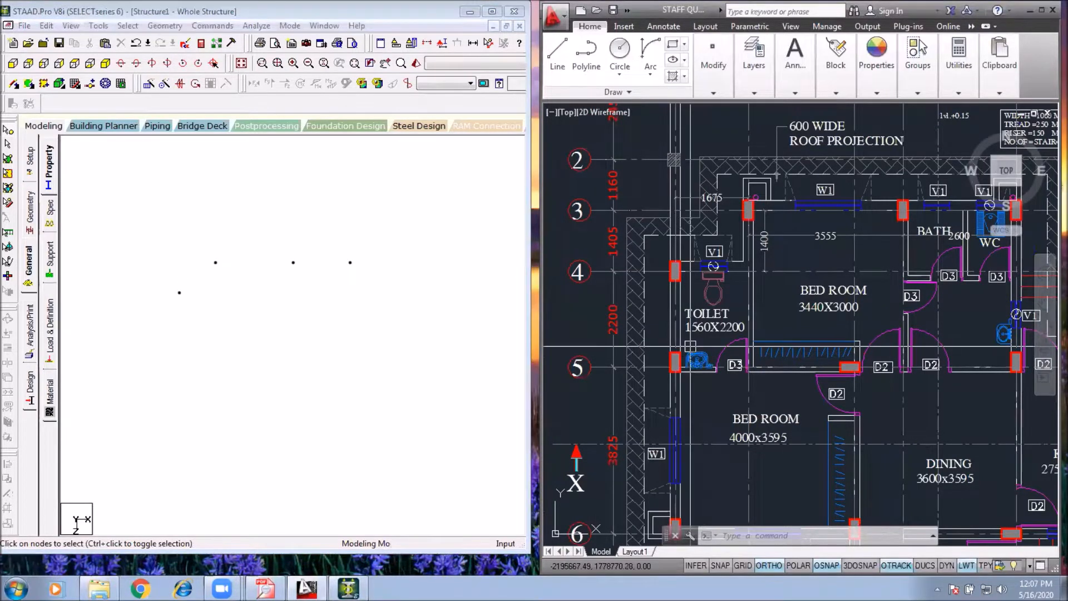
text(DLI)
key(Return)
scroll(690, 345, up, 5)
click(690, 345)
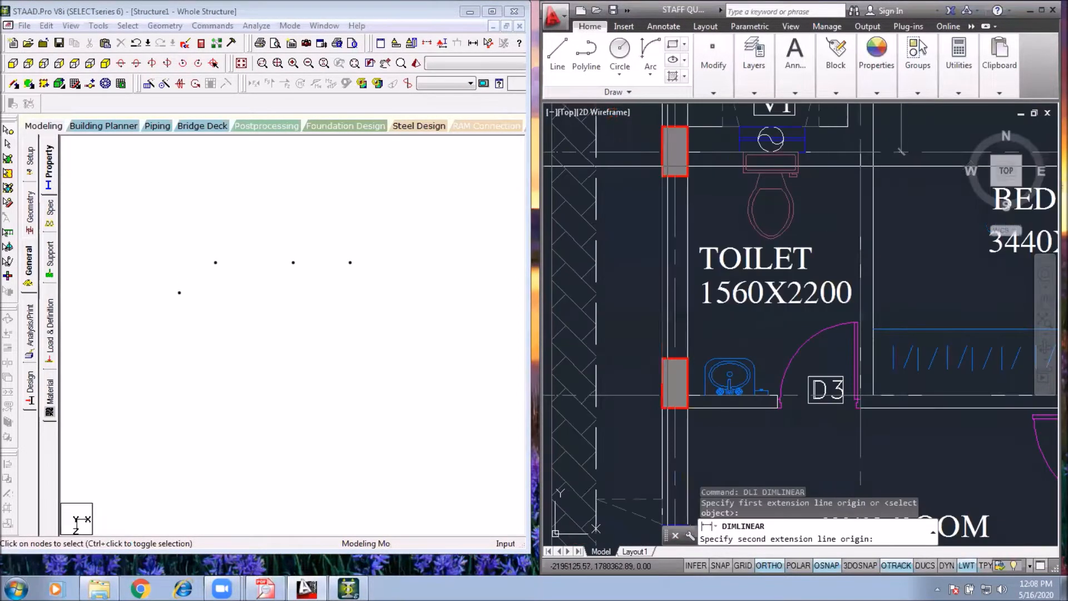
click(668, 166)
click(627, 323)
middle_drag(627, 334, 705, 306)
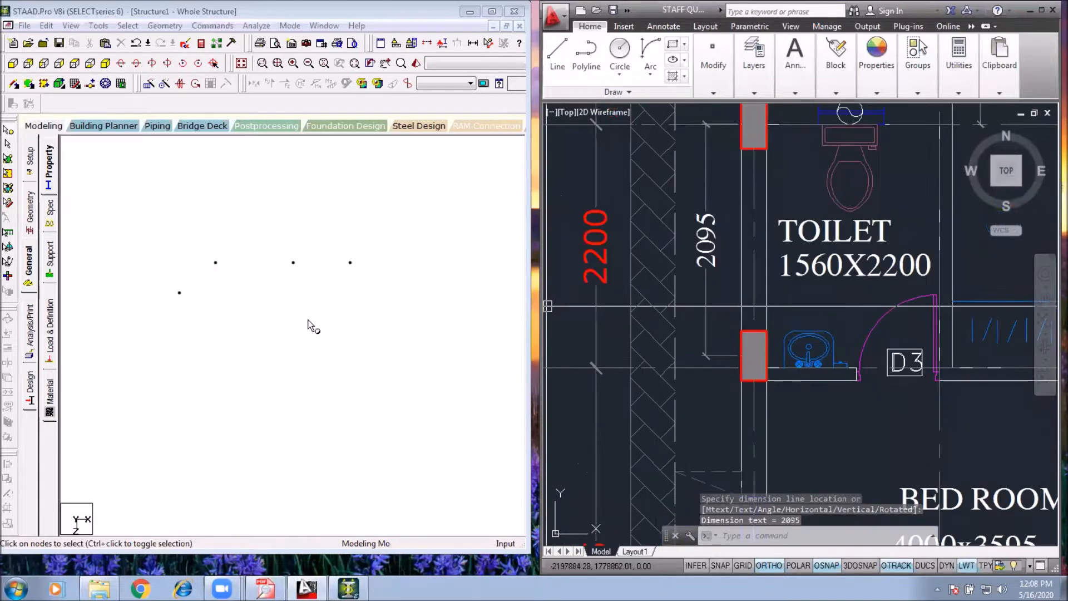
Copy the toilet's outer node on grid 4 in STAAD.Pro and paste it with a Z offset of 2.095 m
drag(191, 281, 65, 441)
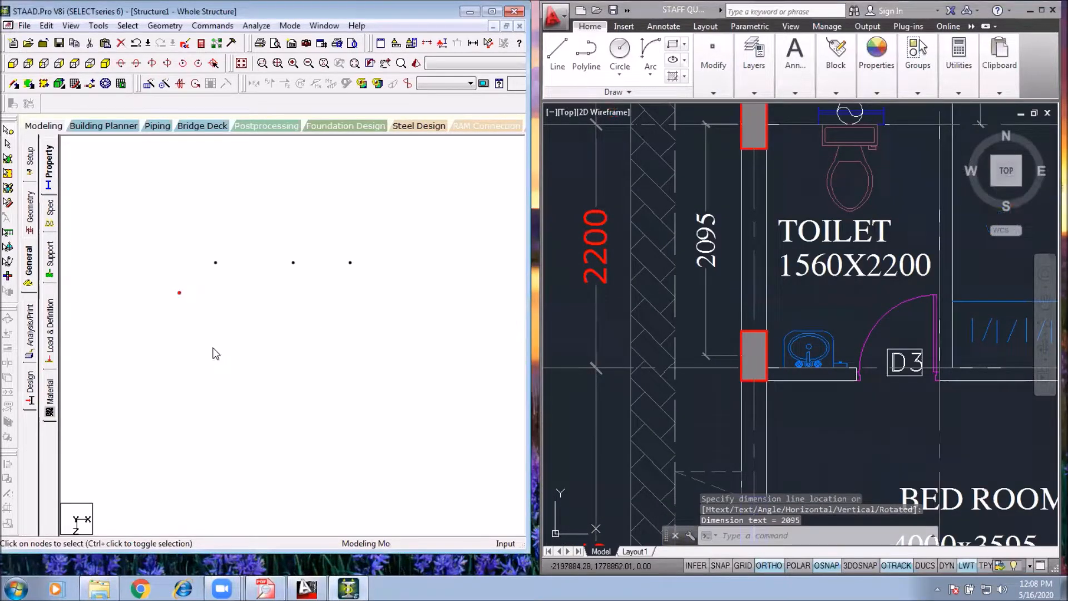
key(ctrl+c)
key(ctrl+v)
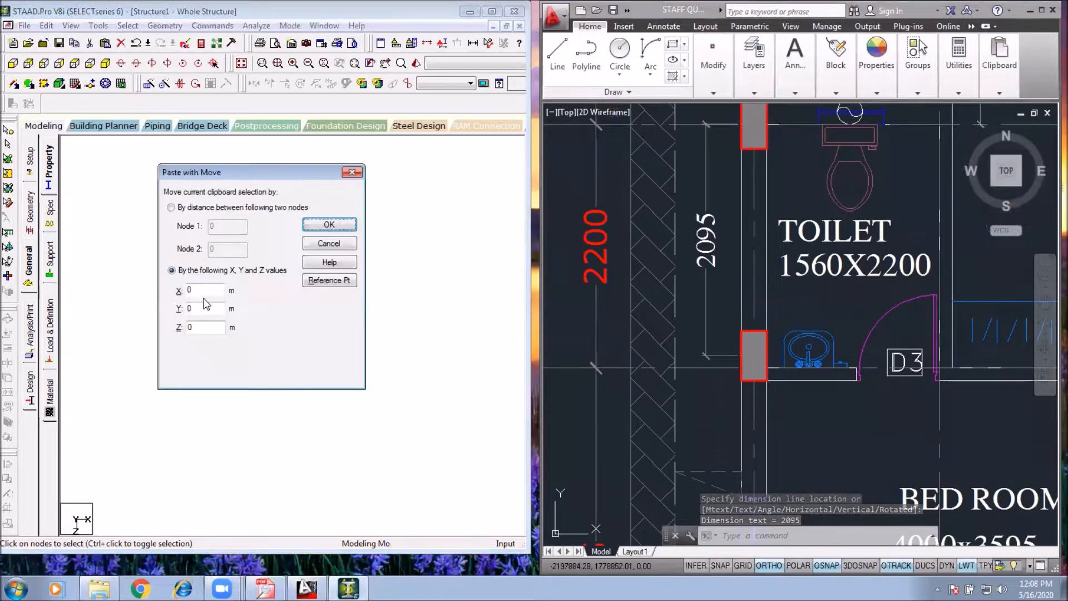
double_click(196, 327)
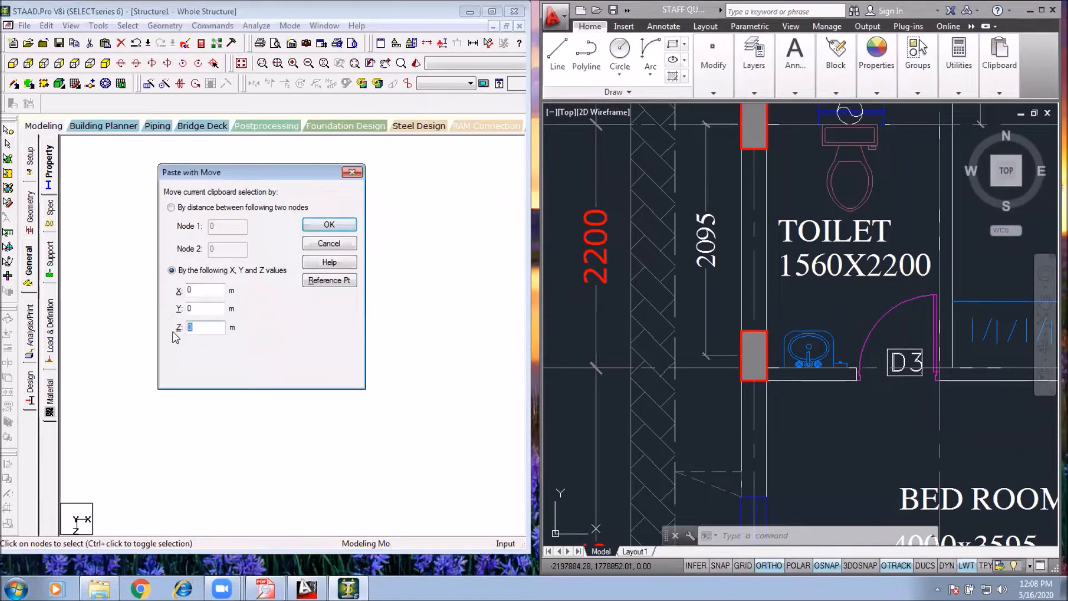
text(2)
text(.)
text(000)
click(334, 223)
Add a vertical linear dimension in the AutoCAD plan between the column in the upper bedroom's lower wall and column D3
middle_drag(932, 287, 731, 359)
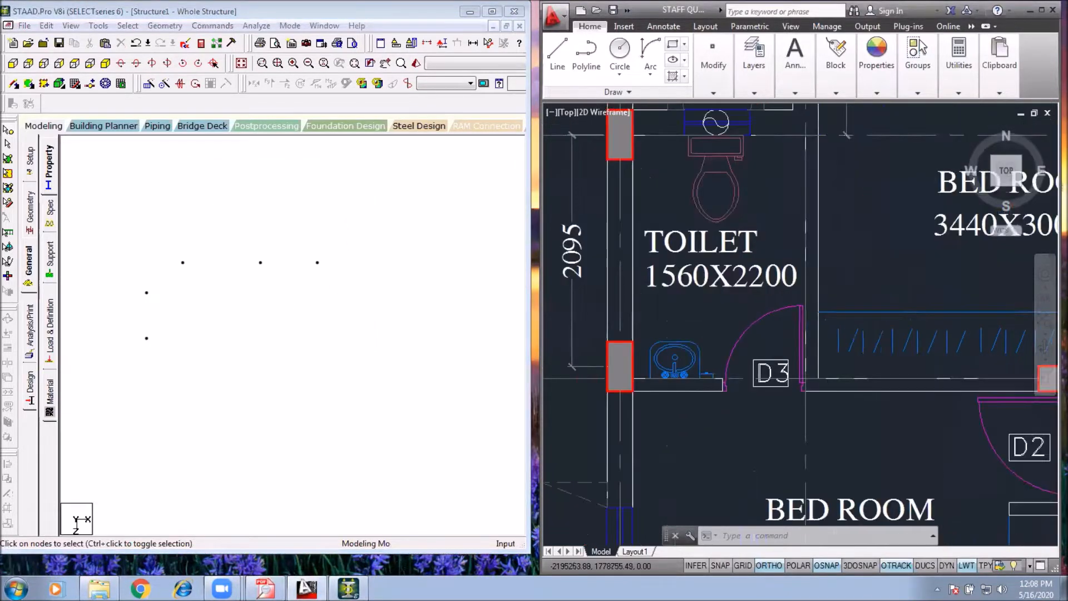
scroll(731, 358, down, 4)
scroll(731, 359, up, 2)
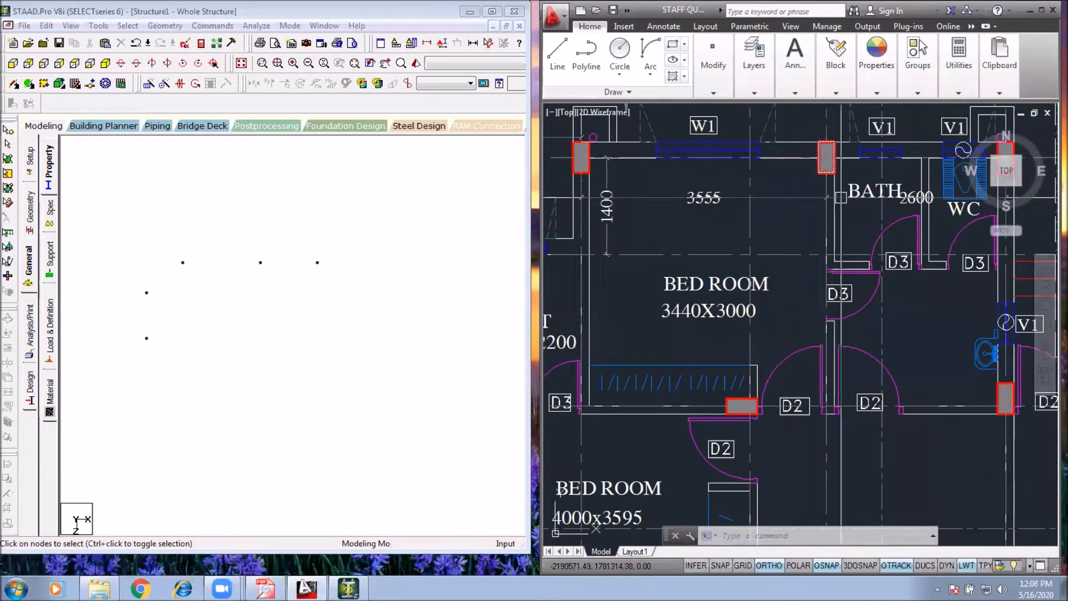
text(DLI)
key(Return)
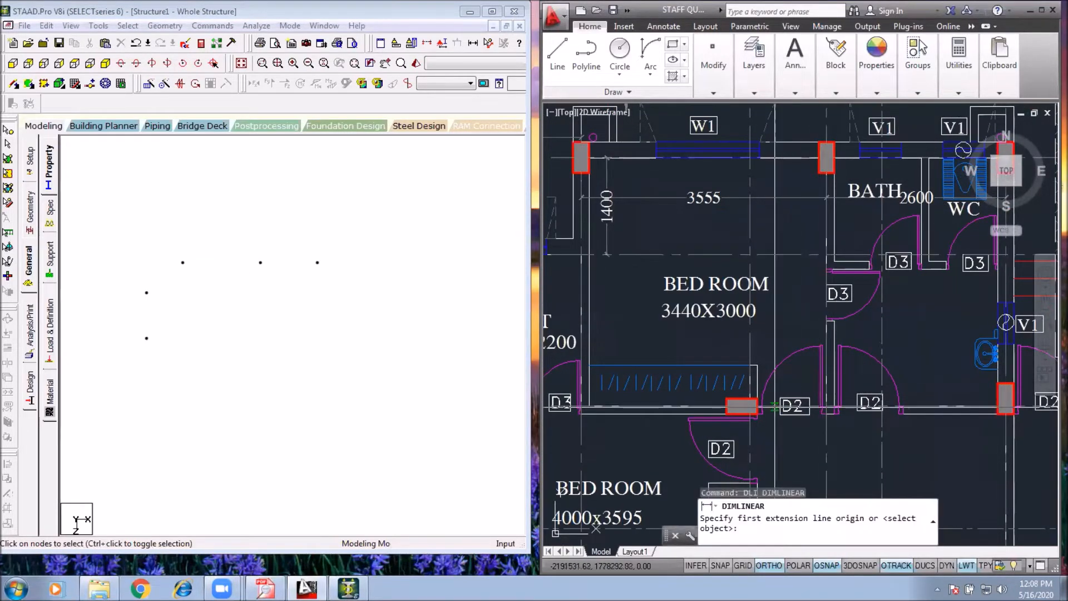
scroll(771, 407, up, 4)
click(714, 405)
scroll(726, 412, down, 7)
scroll(750, 309, up, 6)
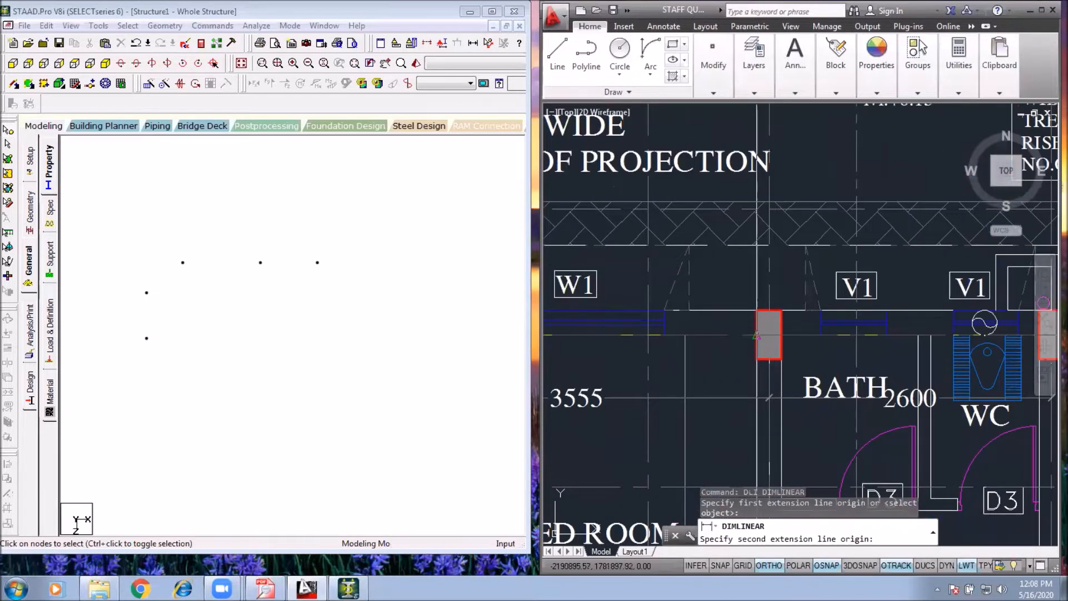
click(756, 334)
middle_drag(708, 423, 714, 320)
click(730, 305)
Add a horizontal linear dimension between column D3 and the column in the bedroom's lower wall, placed inside the bedroom
key(Return)
click(774, 255)
scroll(768, 351, down, 2)
middle_drag(767, 350, 775, 251)
click(694, 418)
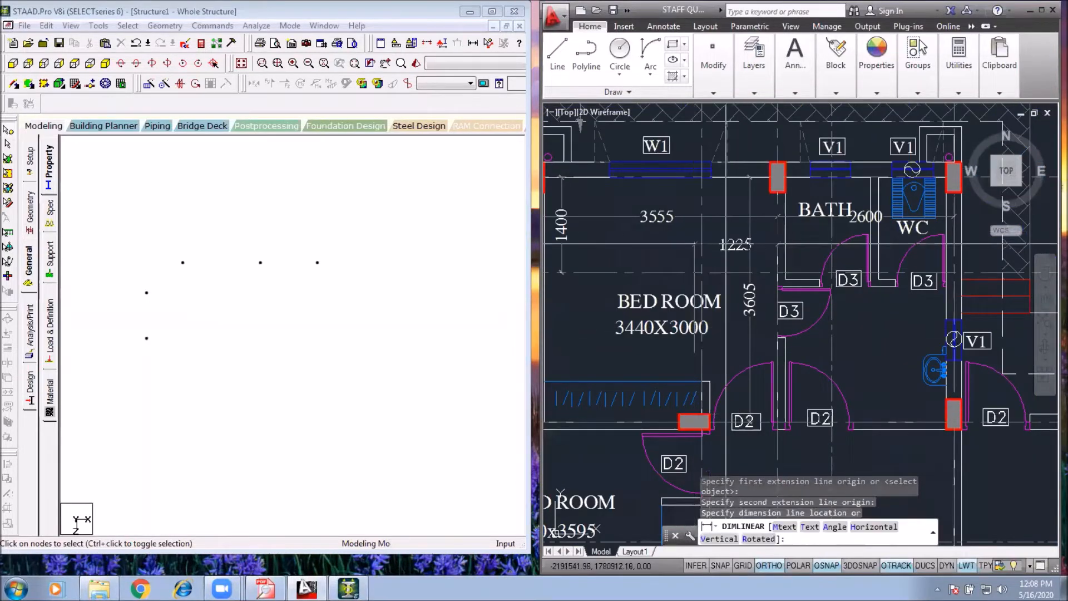
click(720, 244)
middle_drag(719, 271, 759, 286)
Copy the D3 node in STAAD.Pro and paste it with offsets of X -1.225 m and Z 3.605 m
click(267, 286)
scroll(289, 292, up, 1)
click(282, 244)
key(ctrl+v)
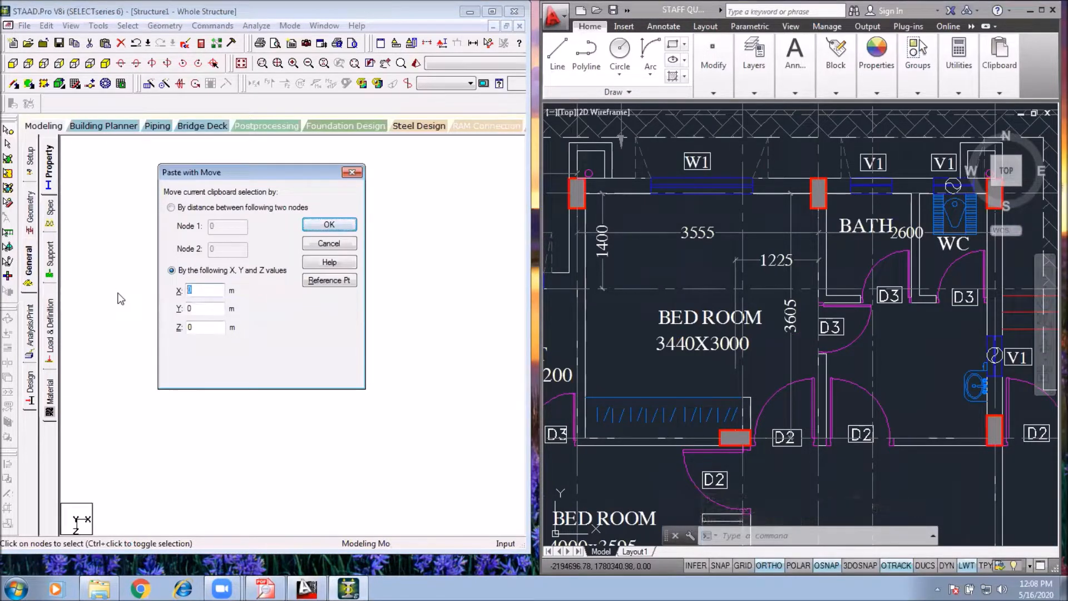
key(BackSpace)
text(-1.225)
key(Tab)
key(Tab)
text(3.605)
click(329, 225)
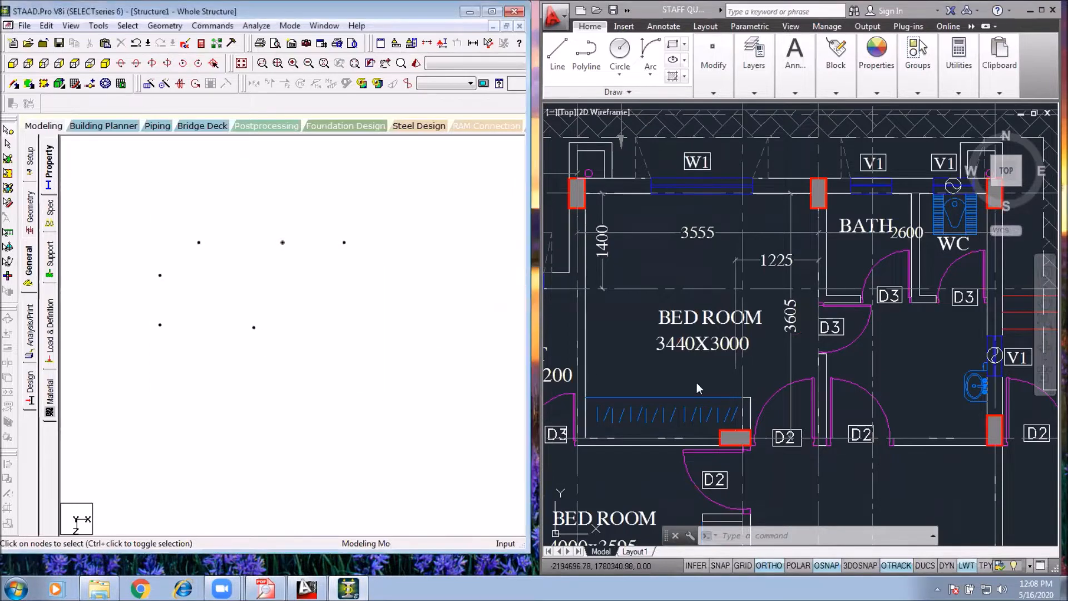
Add a horizontal linear dimension in the AutoCAD plan from the bedroom's lower-wall column to the column below the WC on grid 5
middle_drag(848, 405, 781, 372)
mouse_move(937, 379)
middle_down()
mouse_move(921, 369)
mouse_move(836, 403)
middle_up()
text(dli)
key(Return)
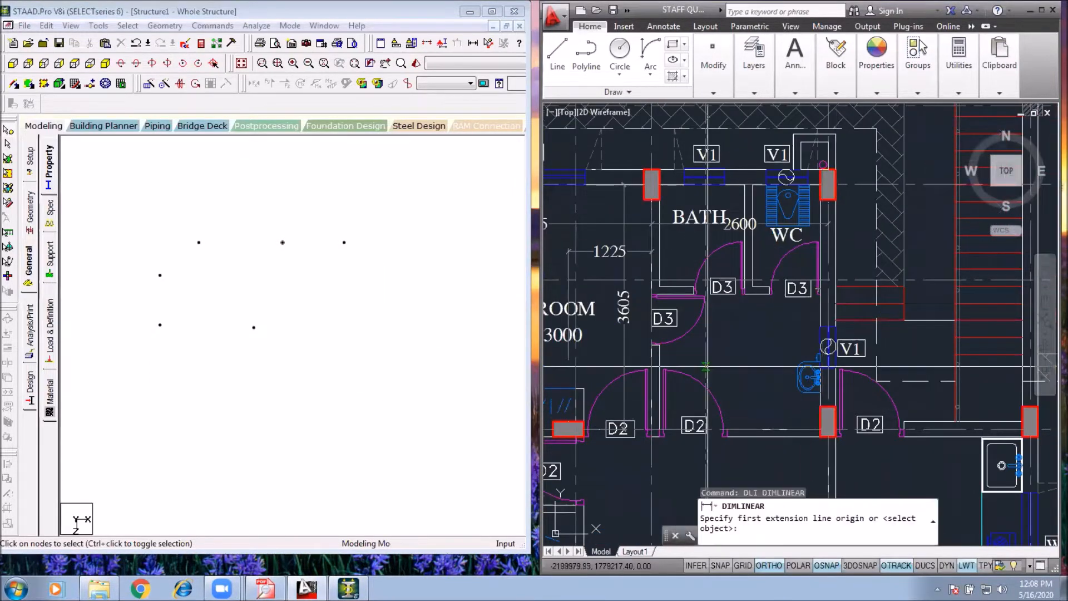
scroll(562, 414, up, 2)
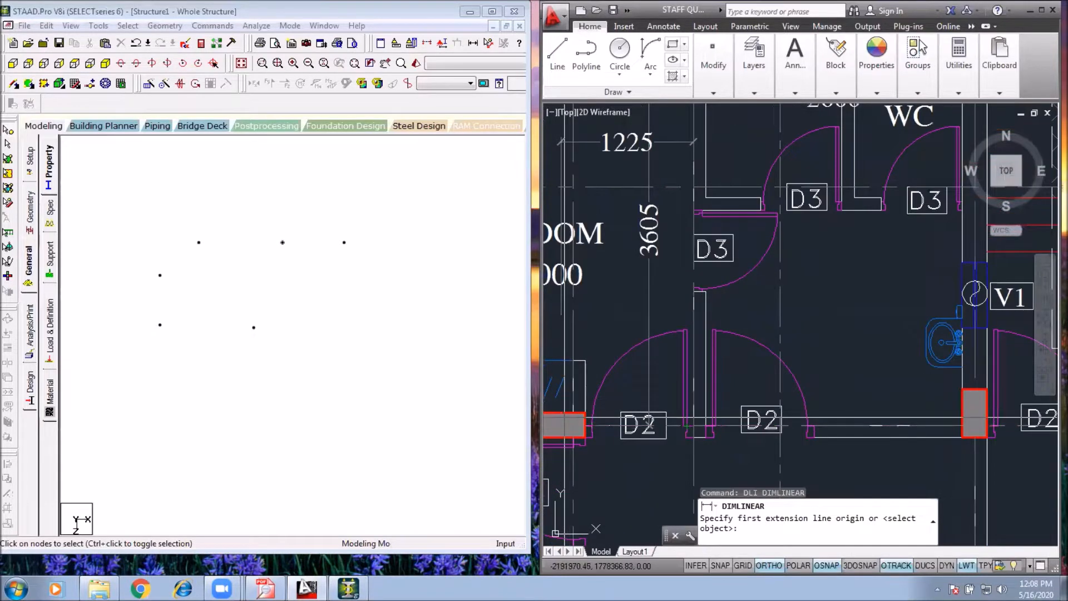
click(561, 413)
click(975, 388)
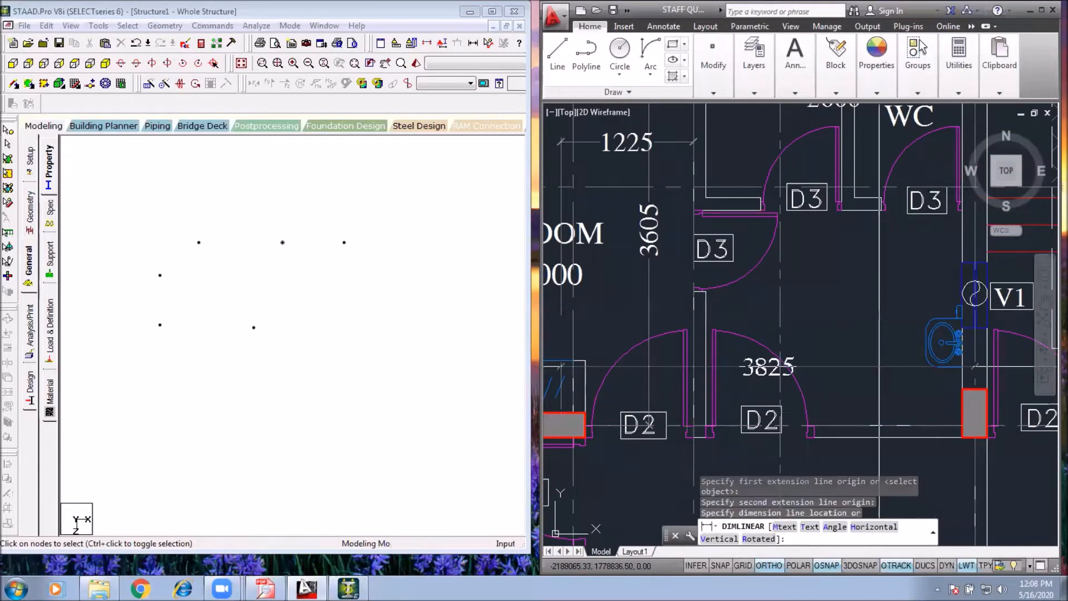
click(912, 368)
middle_drag(912, 367, 1041, 354)
Copy the node of the bedroom's lower-wall column in STAAD.Pro and paste it with an X offset of 3.825 m
click(254, 327)
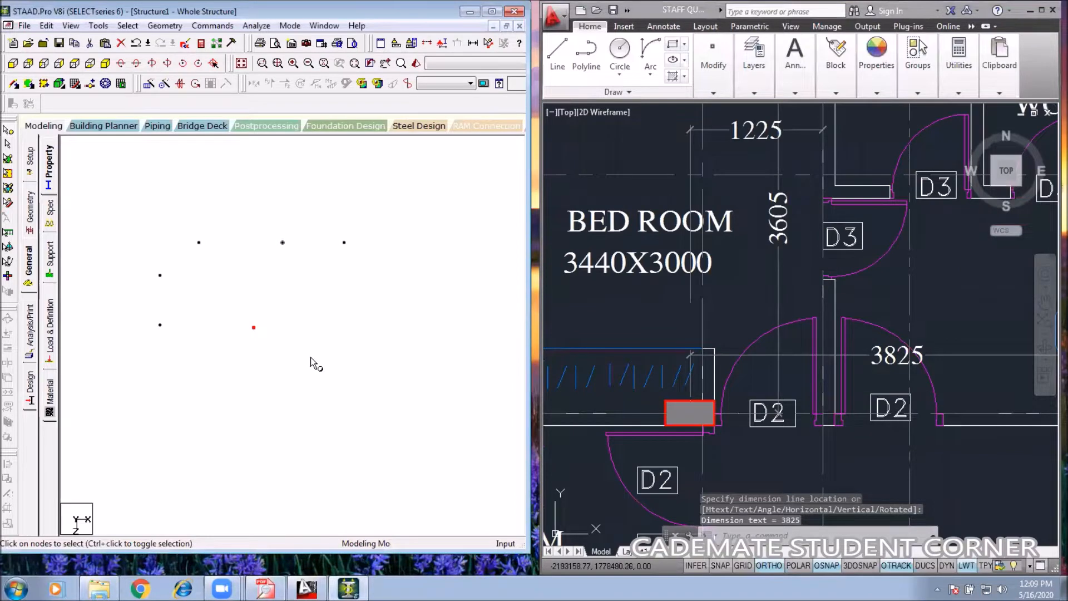
key(ctrl+v)
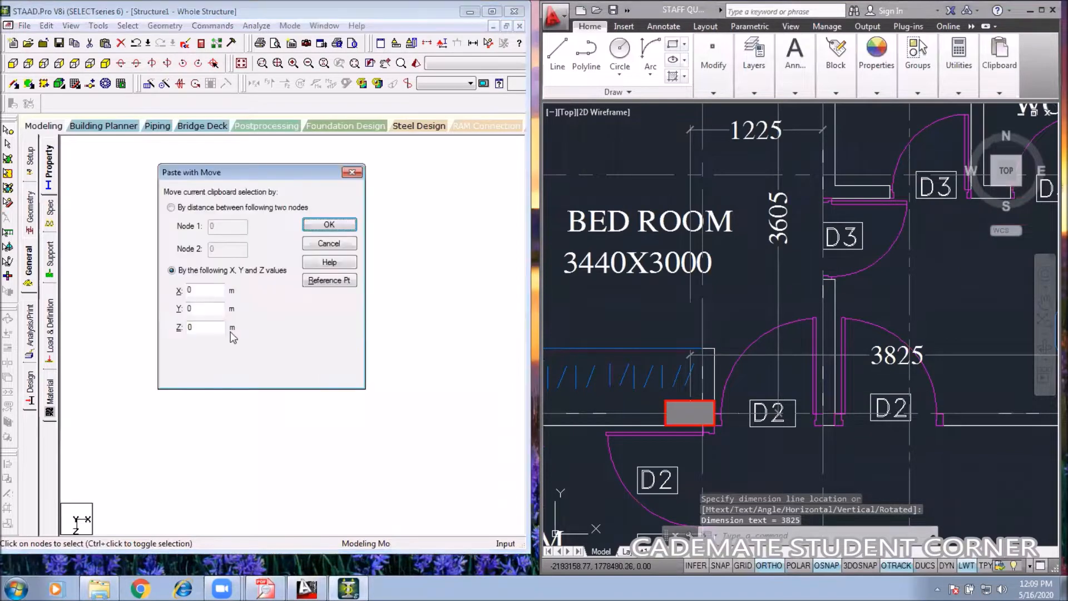
double_click(205, 290)
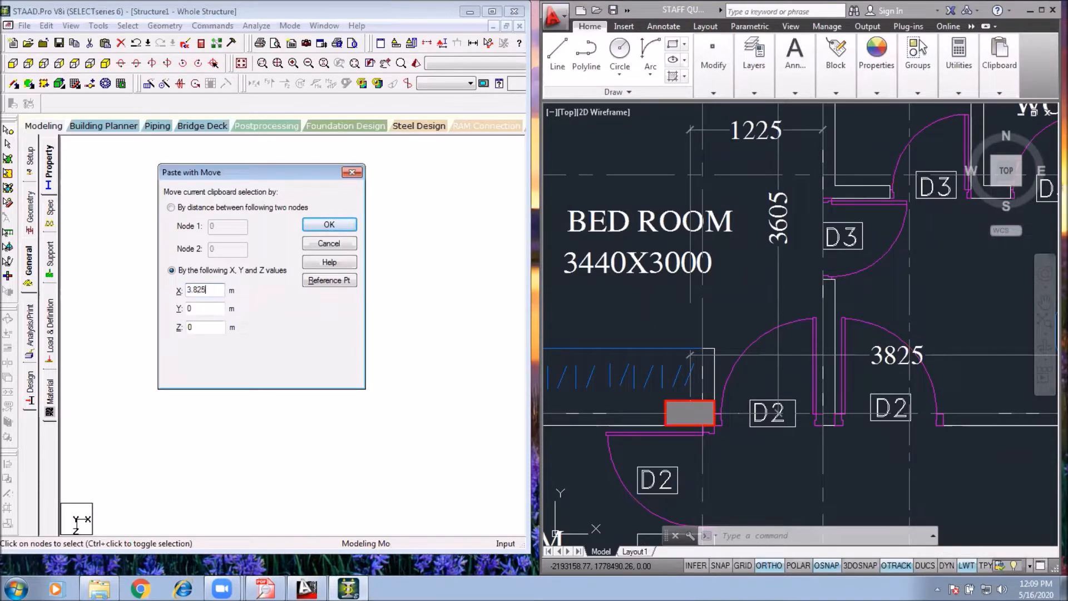
click(329, 225)
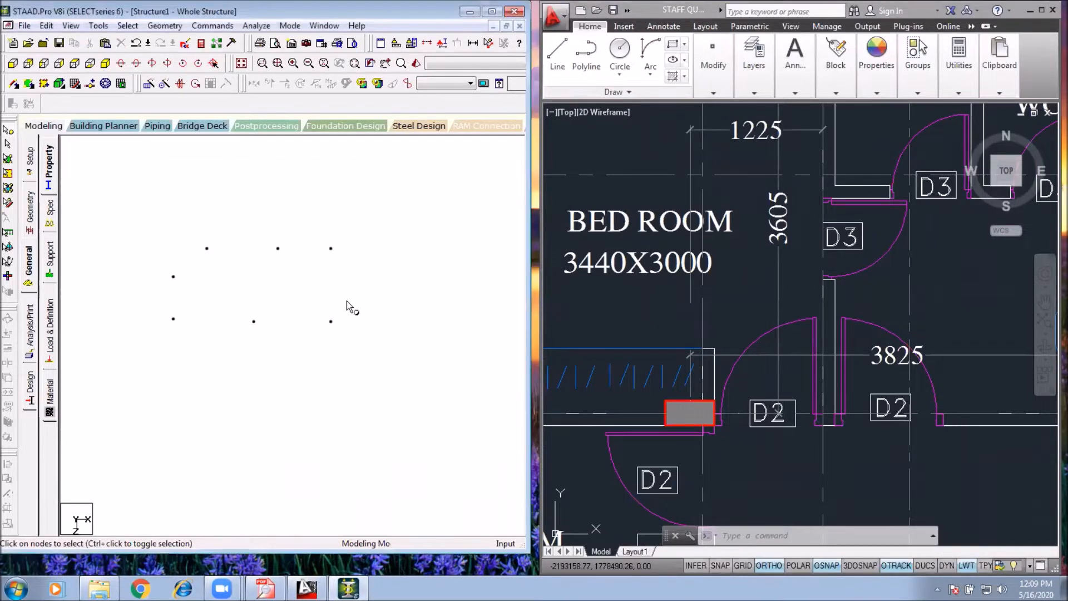
Add a horizontal linear dimension in the AutoCAD plan between the two grid 5 columns on either side of the kitchen
scroll(787, 358, down, 6)
scroll(805, 321, up, 2)
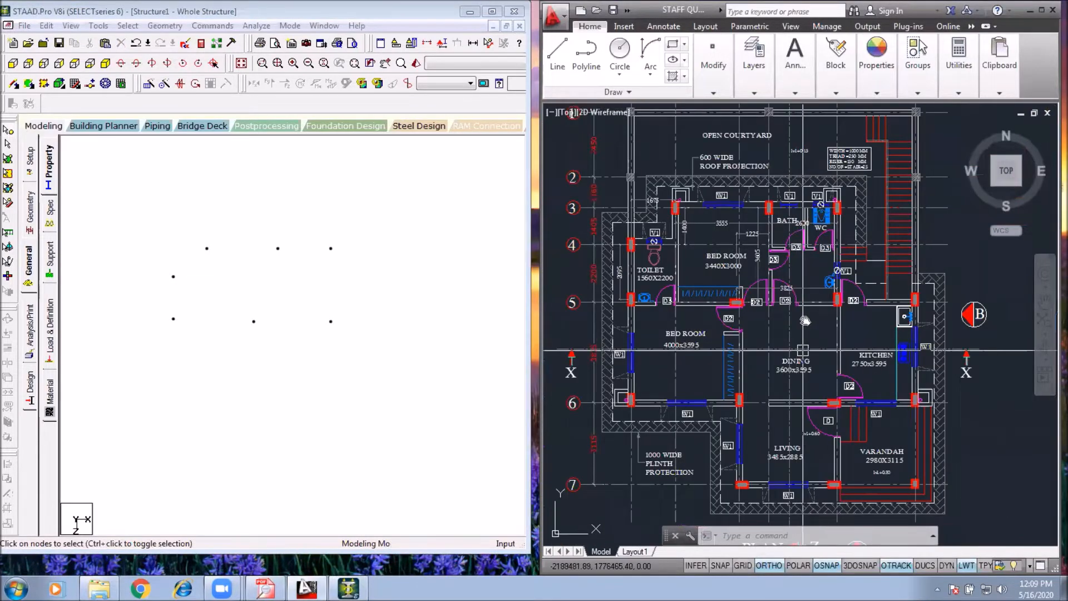
middle_drag(805, 321, 801, 286)
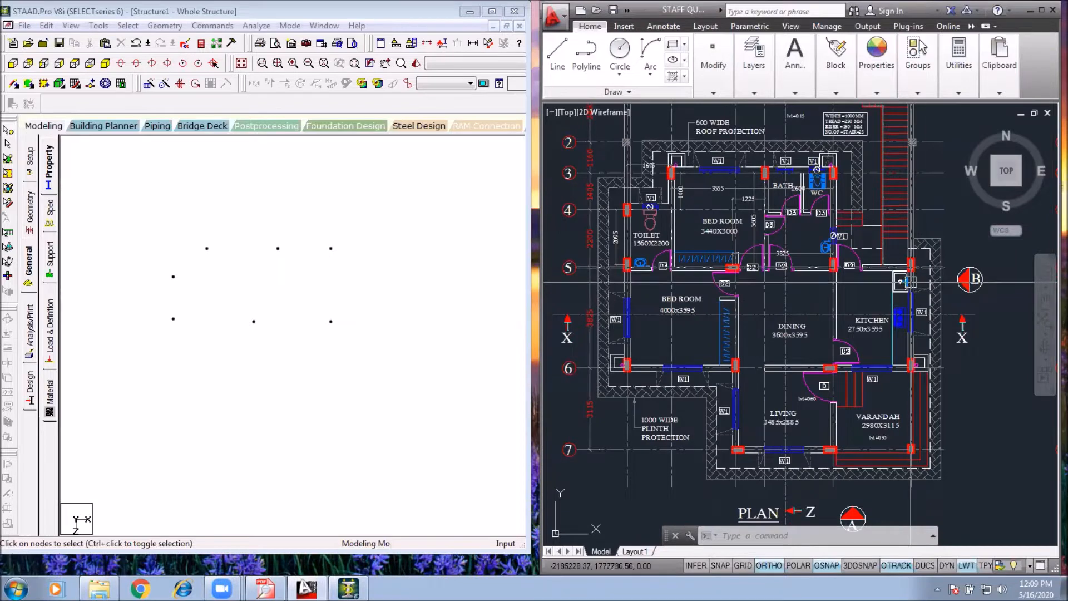
scroll(902, 299, up, 4)
text(dli)
key(Return)
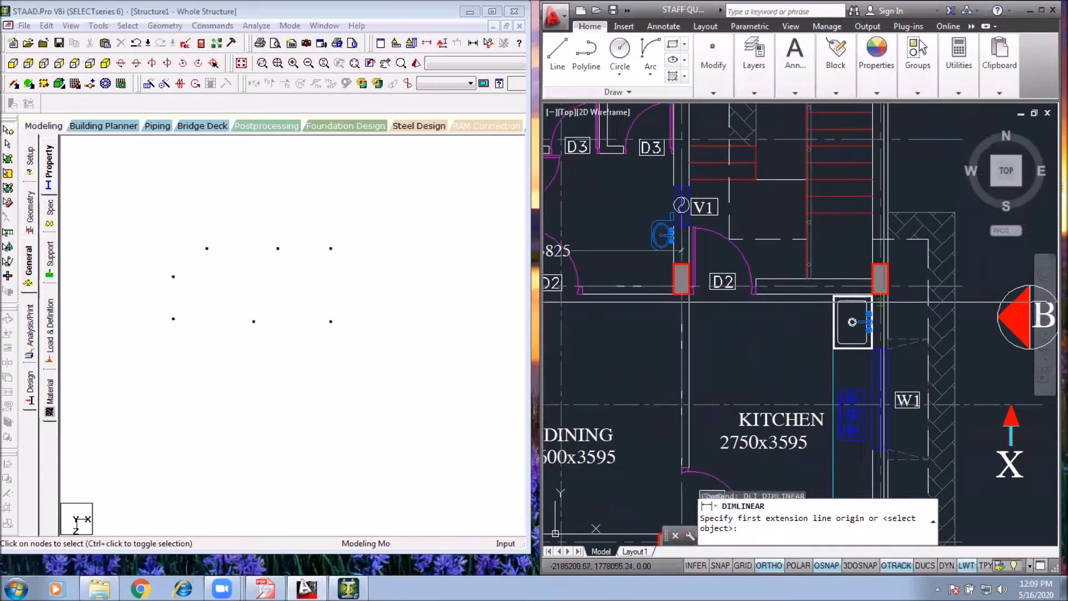
scroll(882, 299, up, 2)
click(879, 321)
click(562, 305)
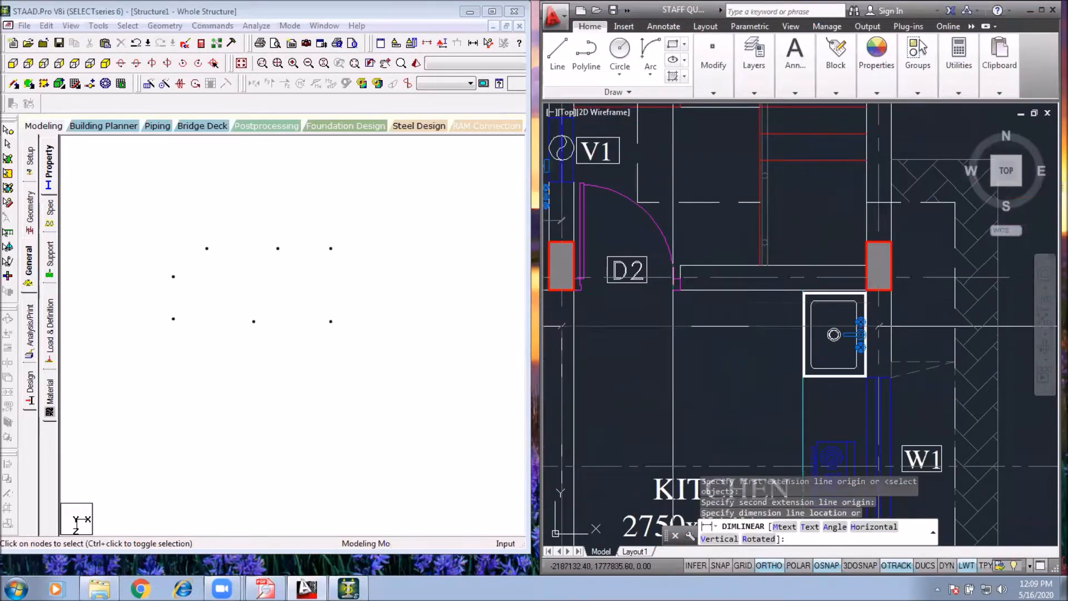
click(589, 326)
middle_drag(590, 326, 654, 273)
Copy the easternmost node of the grid 5 row in STAAD.Pro and paste it with an X offset of 2.98 m
click(331, 321)
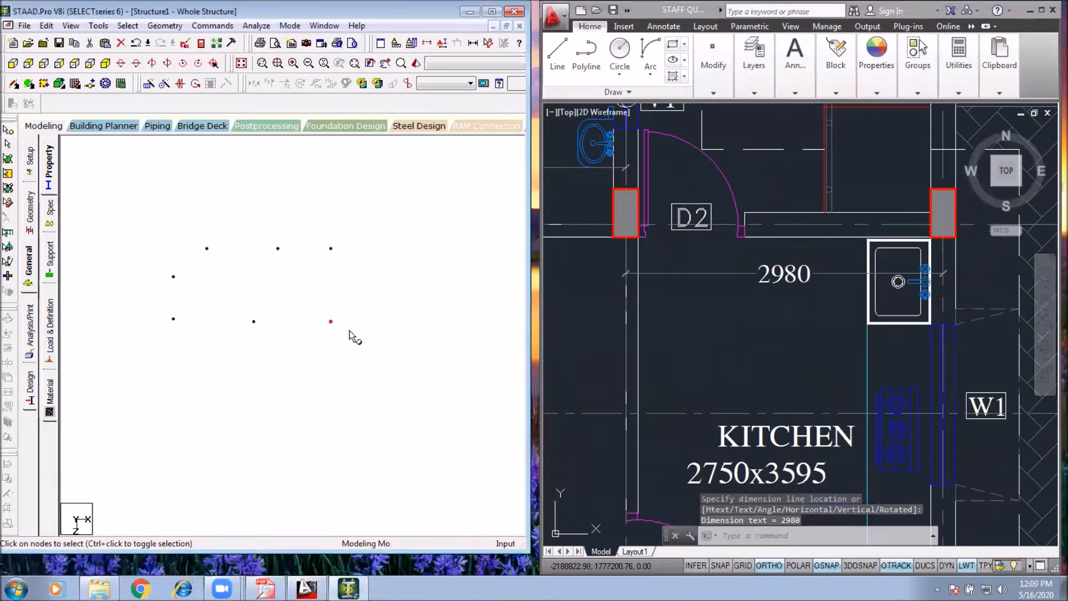
key(ctrl+v)
drag(200, 290, 104, 301)
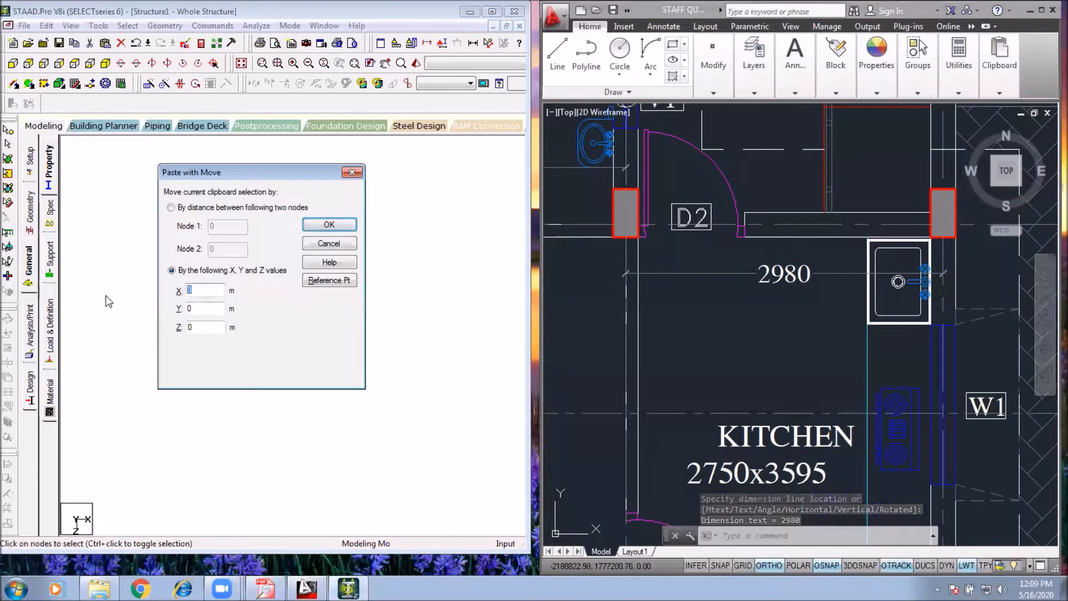
text(2.)
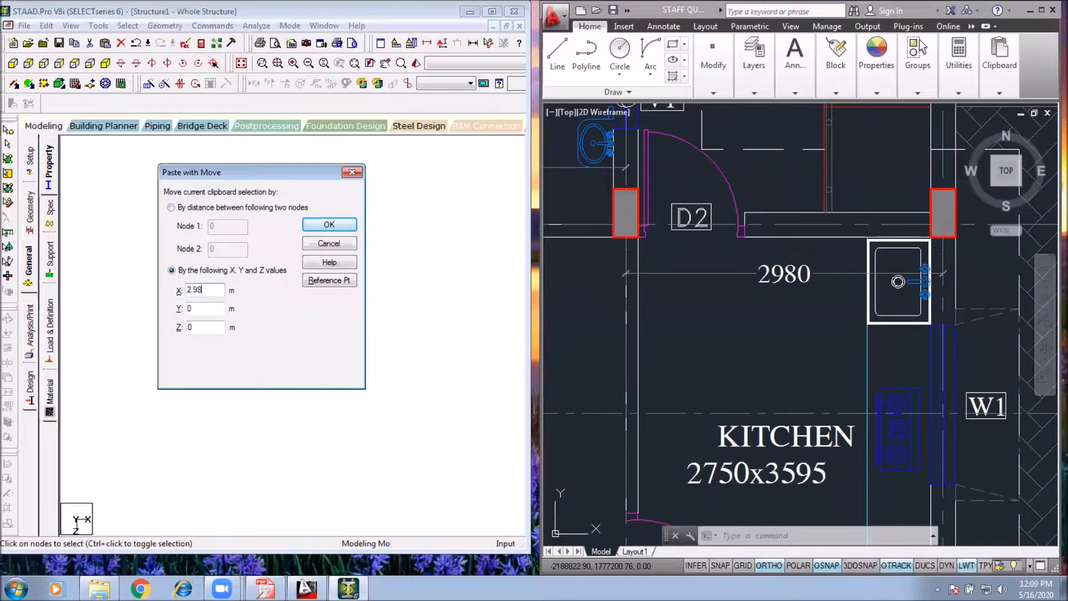
text(98)
key(Return)
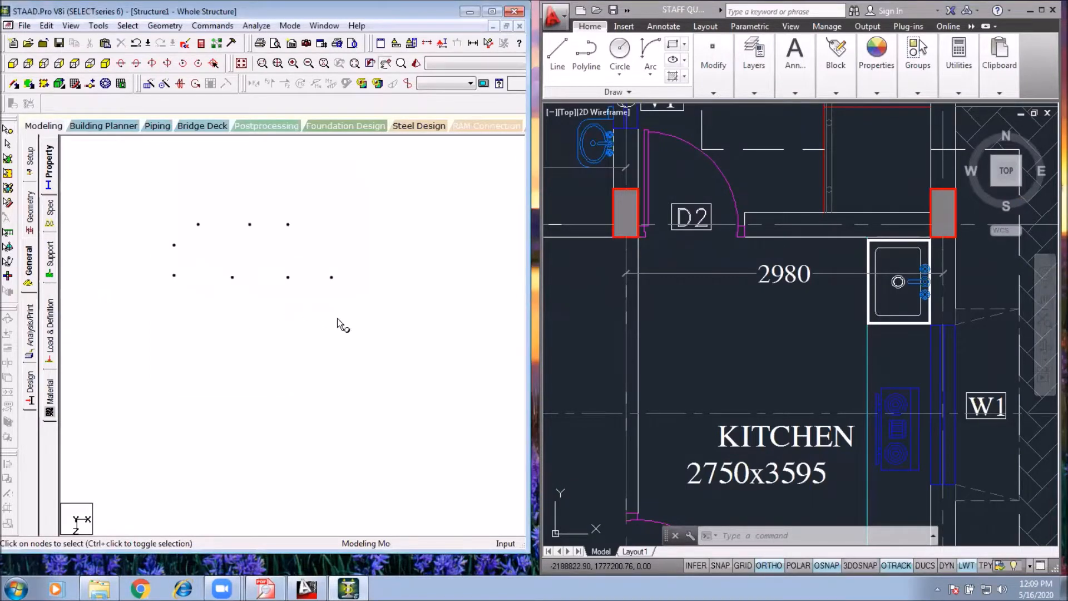
Add a vertical linear dimension in the AutoCAD plan between the grid 5 and grid 6 columns beside the dining room
scroll(883, 229, down, 4)
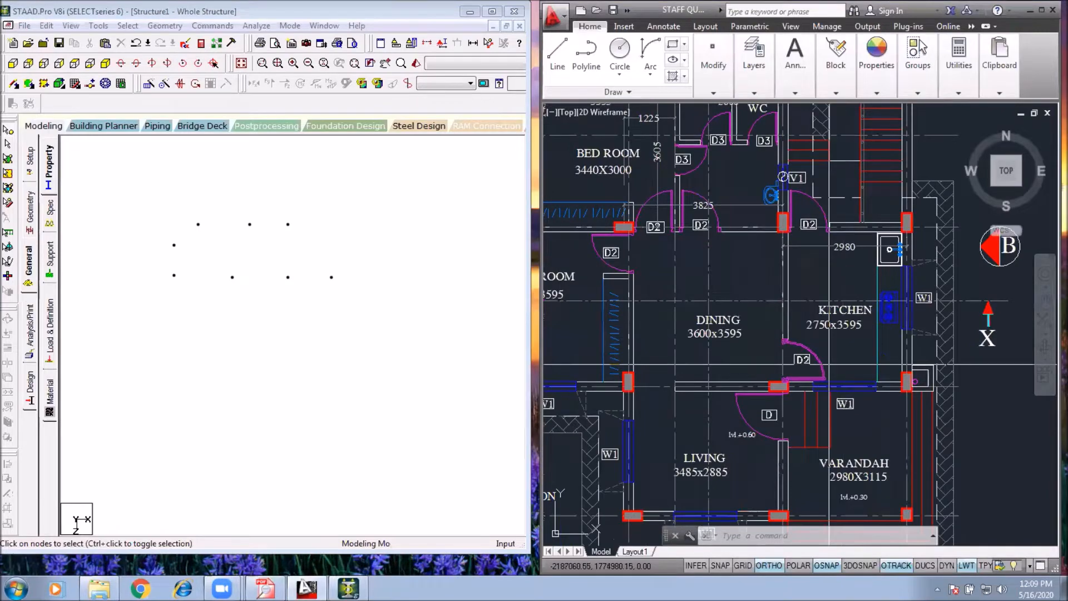
scroll(884, 229, down, 3)
text(dli)
key(Return)
scroll(688, 231, up, 5)
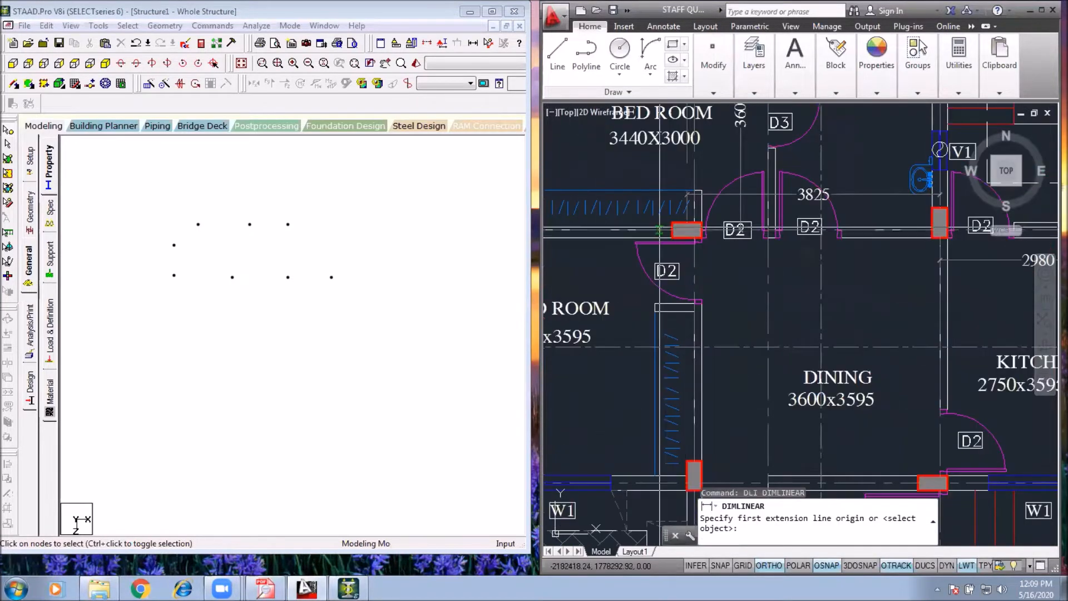
click(688, 230)
scroll(784, 340, down, 4)
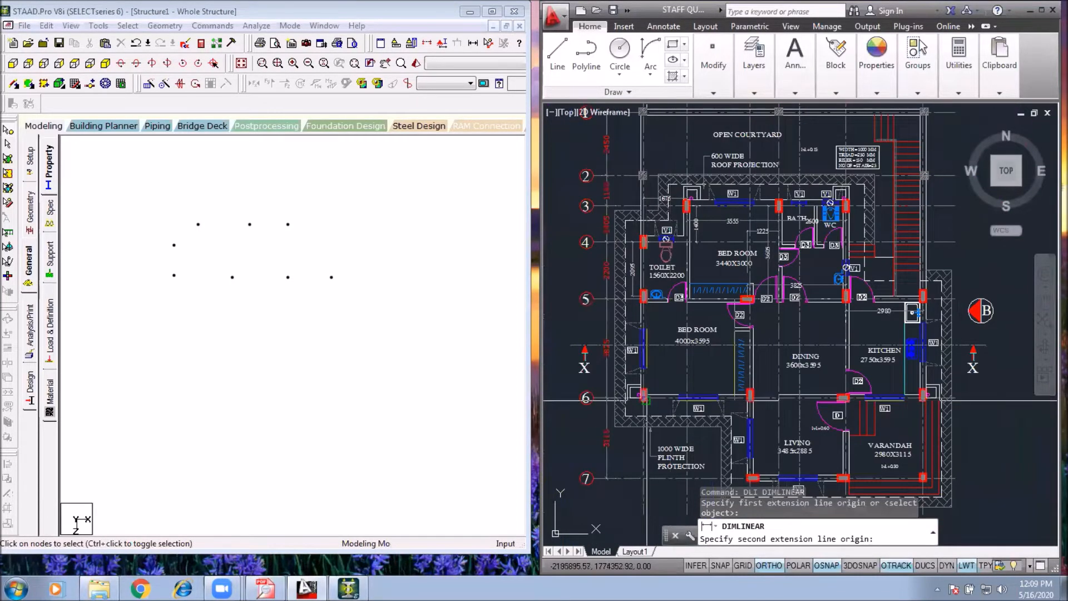
scroll(785, 341, up, 4)
scroll(723, 362, down, 3)
scroll(718, 361, up, 4)
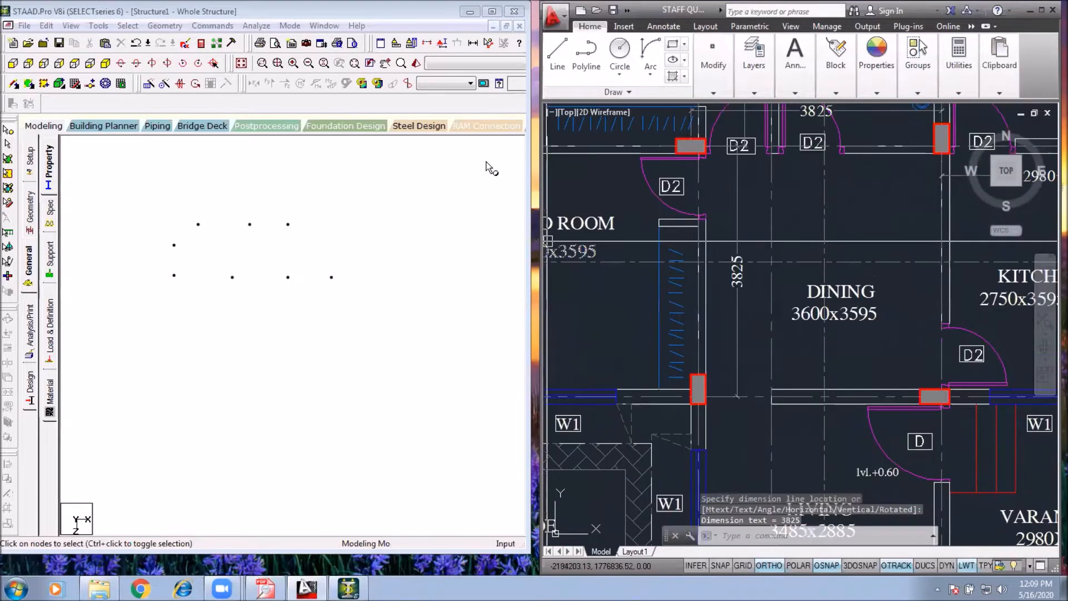
click(486, 162)
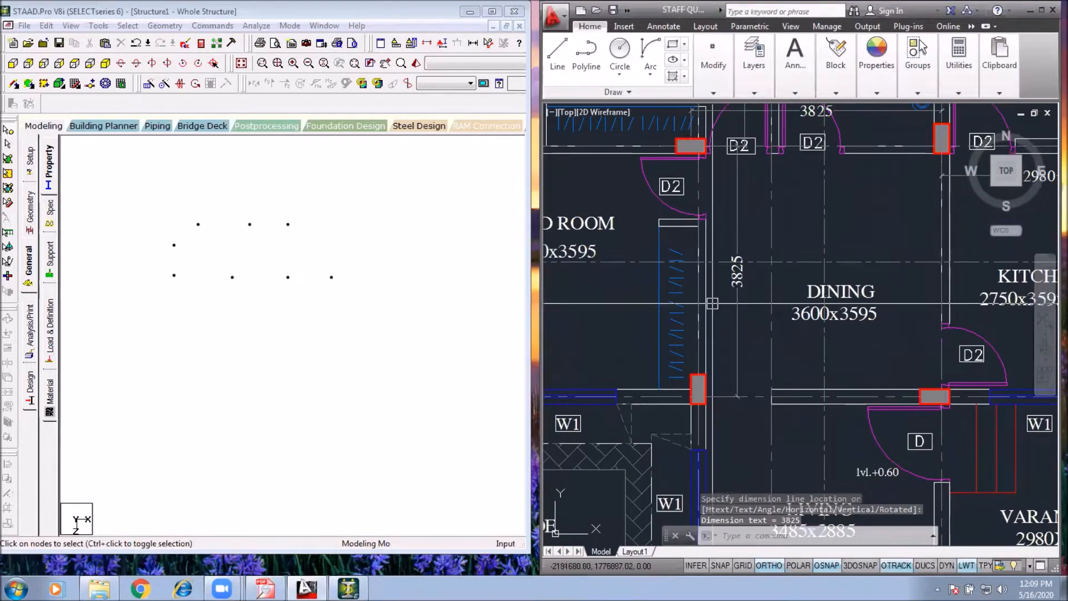
middle_drag(712, 305, 744, 335)
Copy the four nodes of the grid 5 row in STAAD.Pro and paste them with a Z offset of 3.825 m
drag(351, 264, 113, 329)
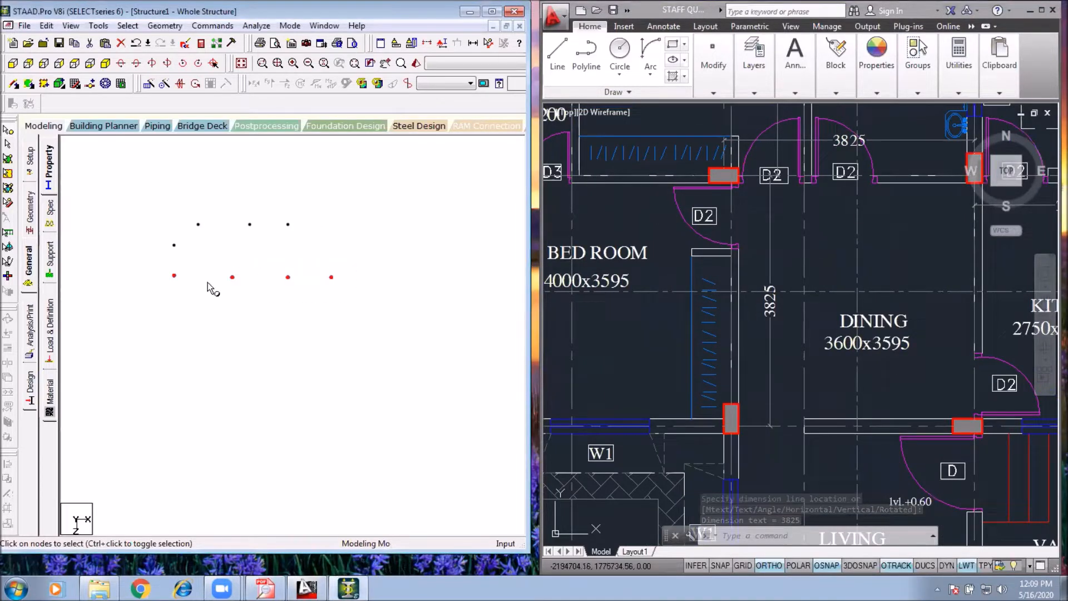
key(ctrl+v)
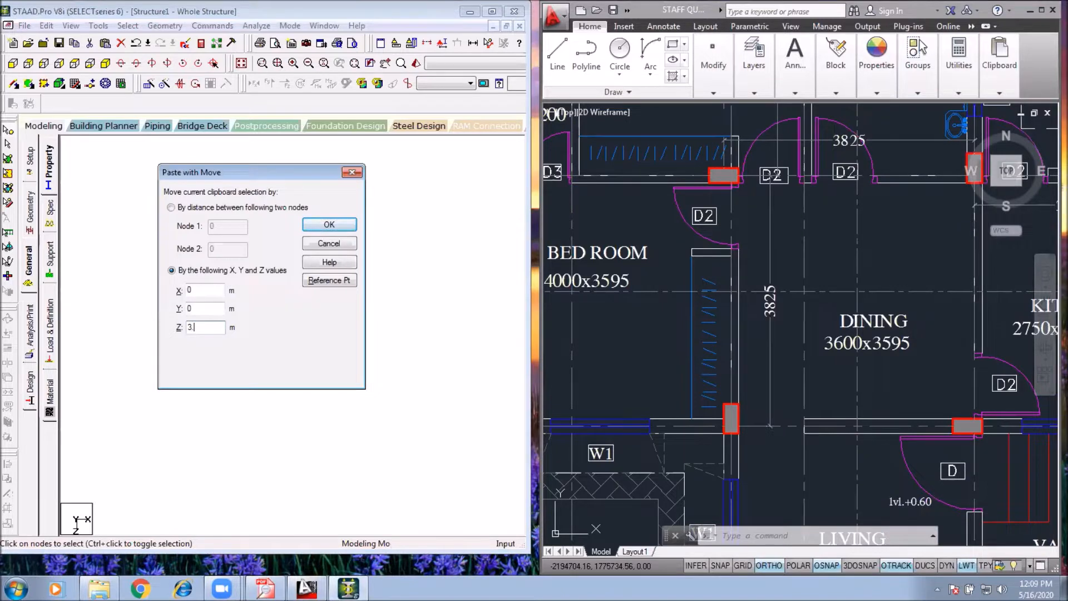
key(Return)
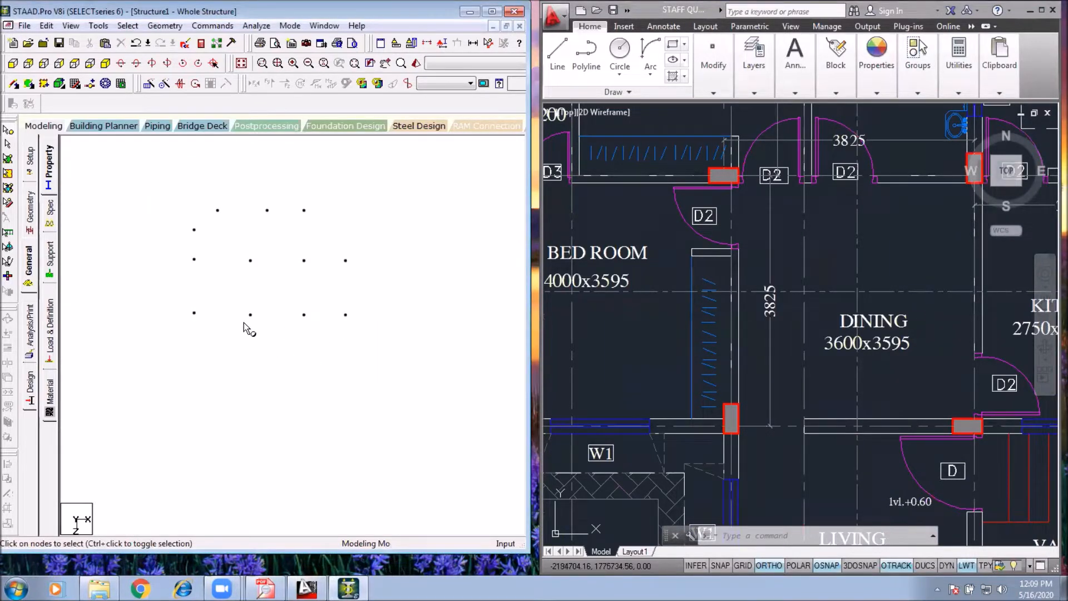
Select the three easternmost grid 6 nodes in STAAD.Pro and start a linear dimension in the AutoCAD plan near the living room
scroll(756, 332, down, 5)
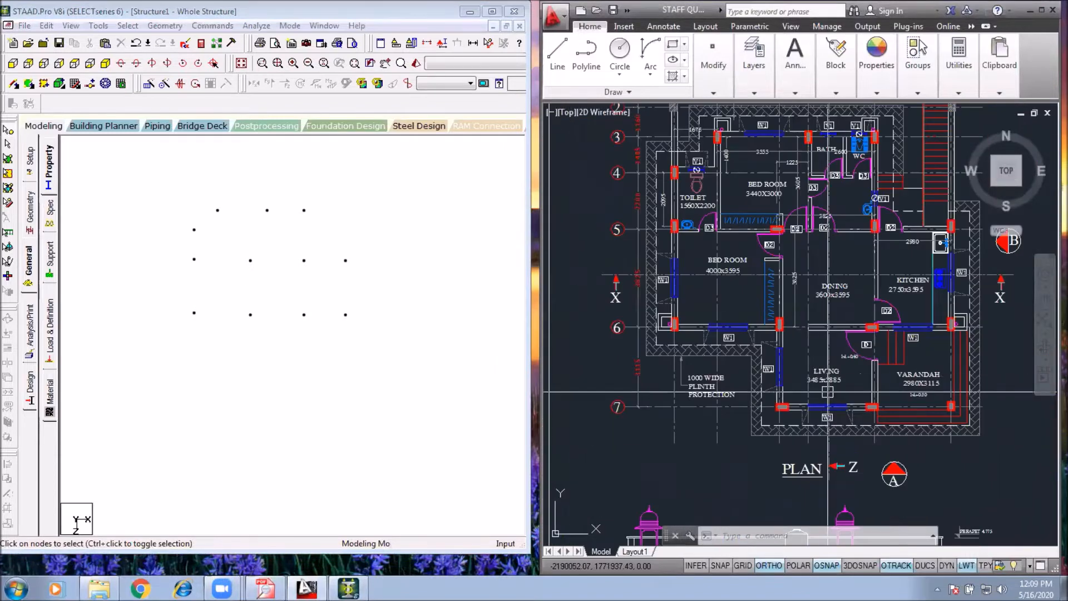
drag(366, 301, 233, 347)
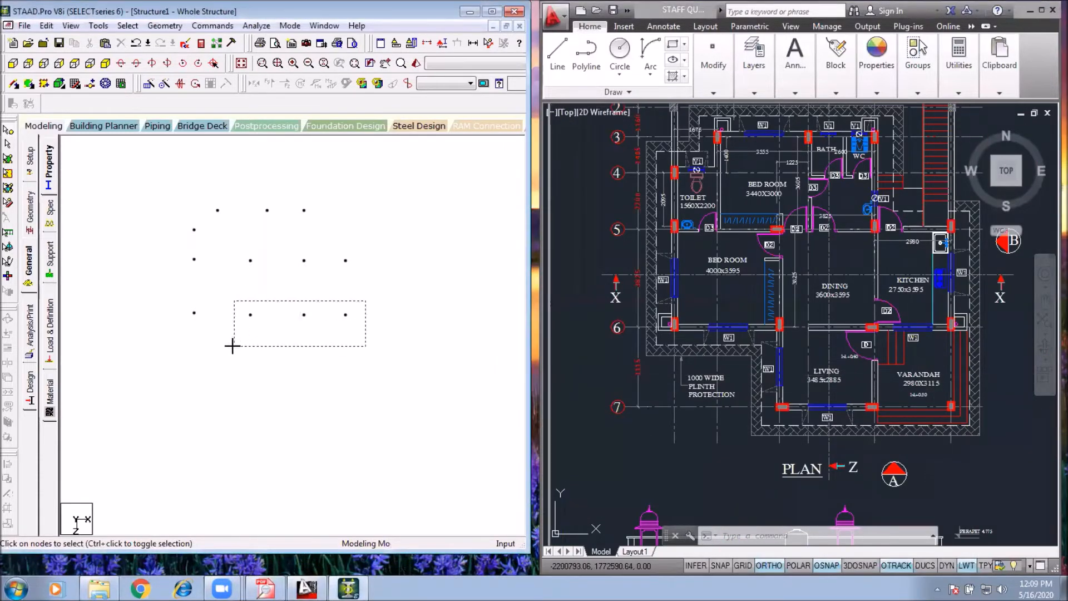
click(860, 330)
text(DLI)
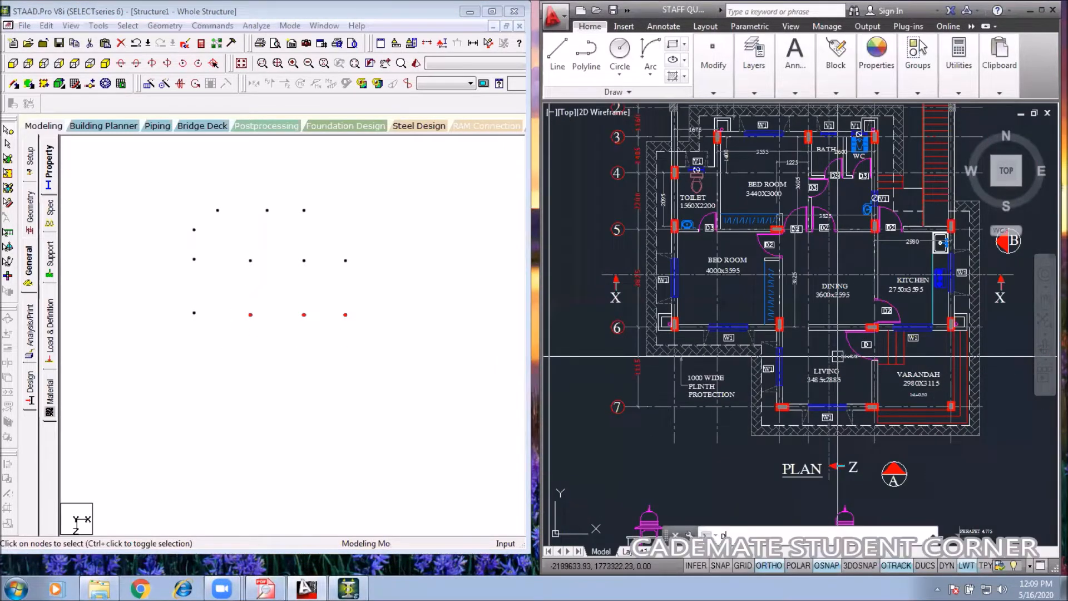
key(Return)
scroll(797, 333, up, 2)
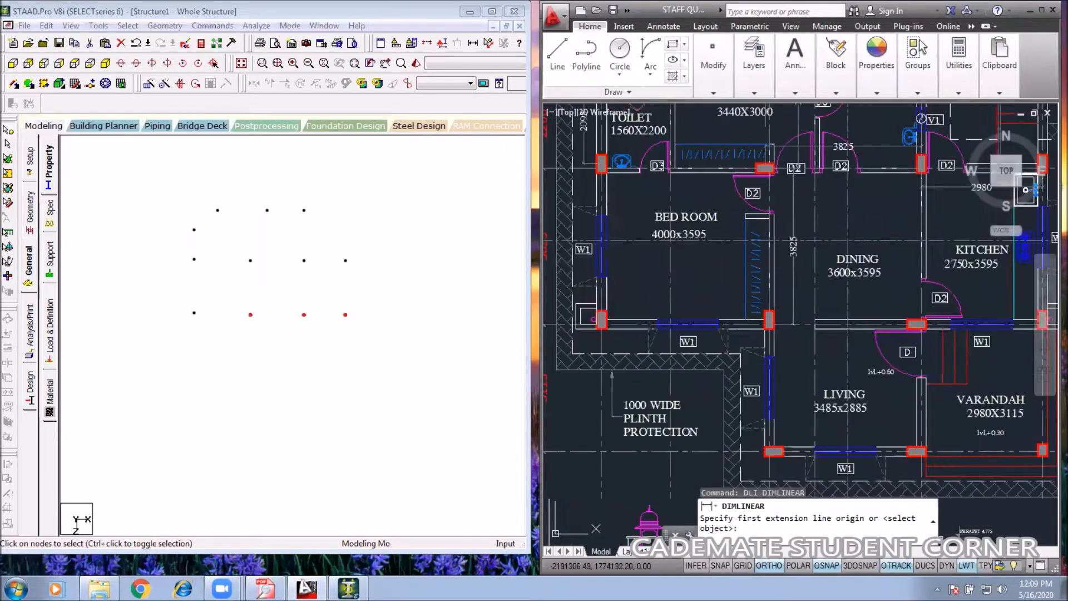